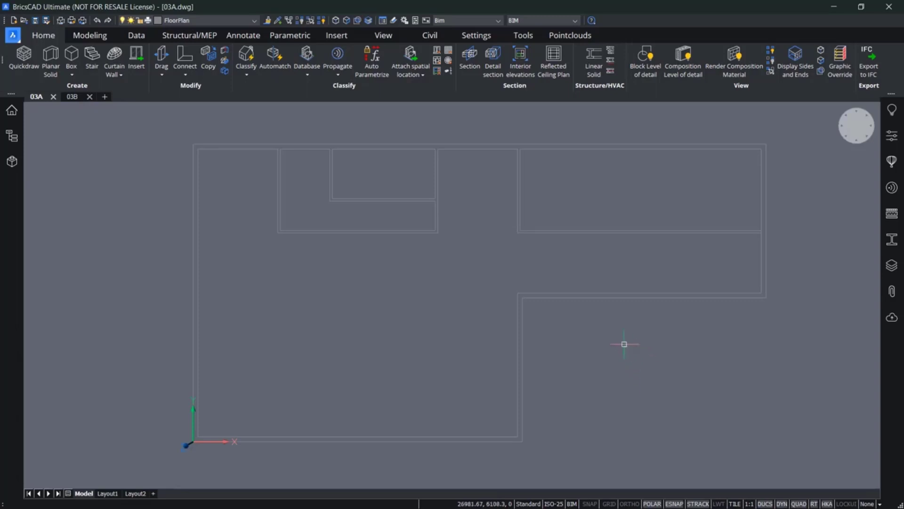
Examine the 2D floor plan's wall lines in a tilted 3D view
middle_drag(426, 344, 387, 348)
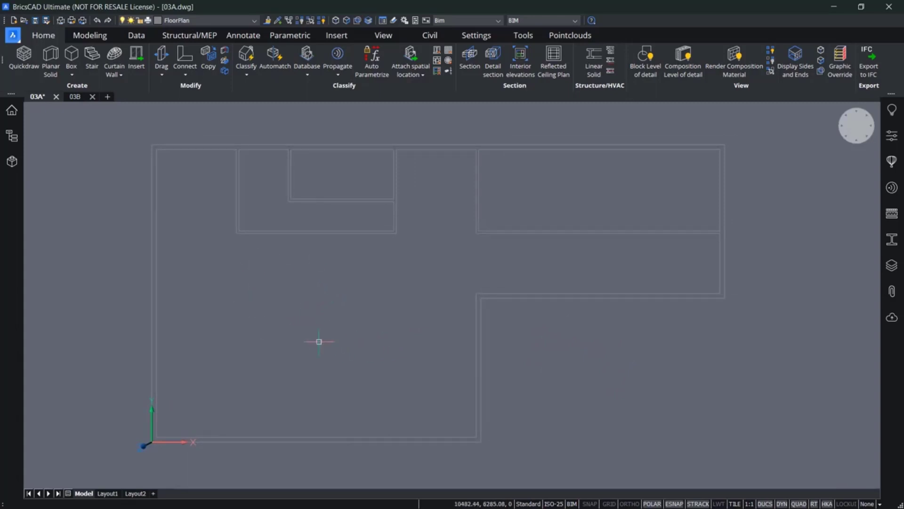
shift+middle_drag(319, 341, 419, 301)
drag(621, 318, 283, 215)
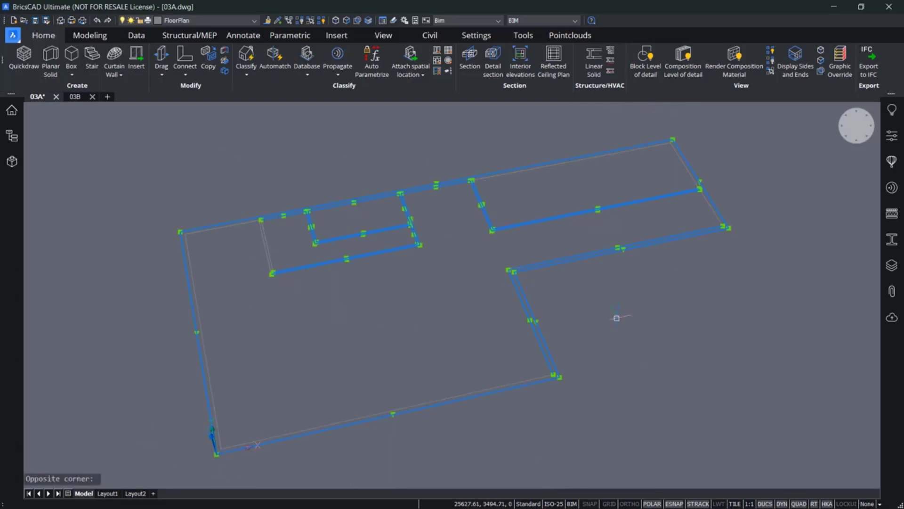
key(Escape)
mouse_move(520, 294)
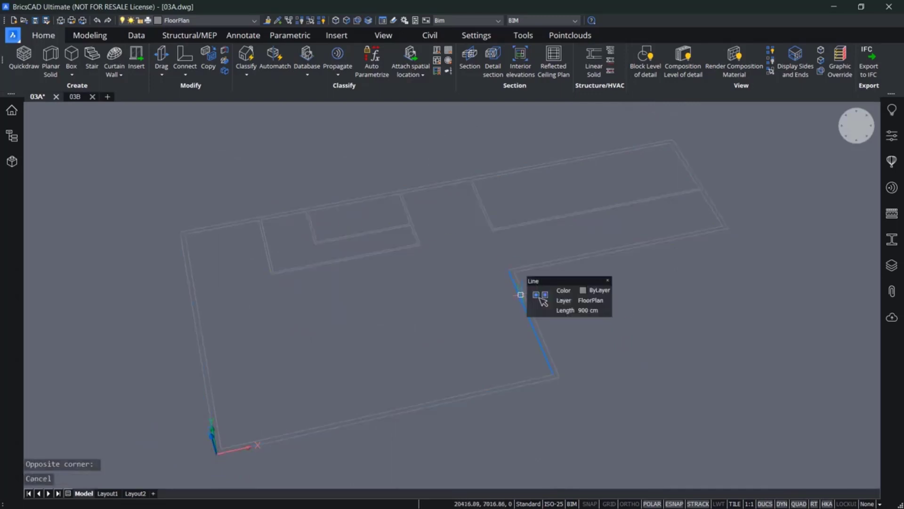
middle_drag(306, 332, 362, 343)
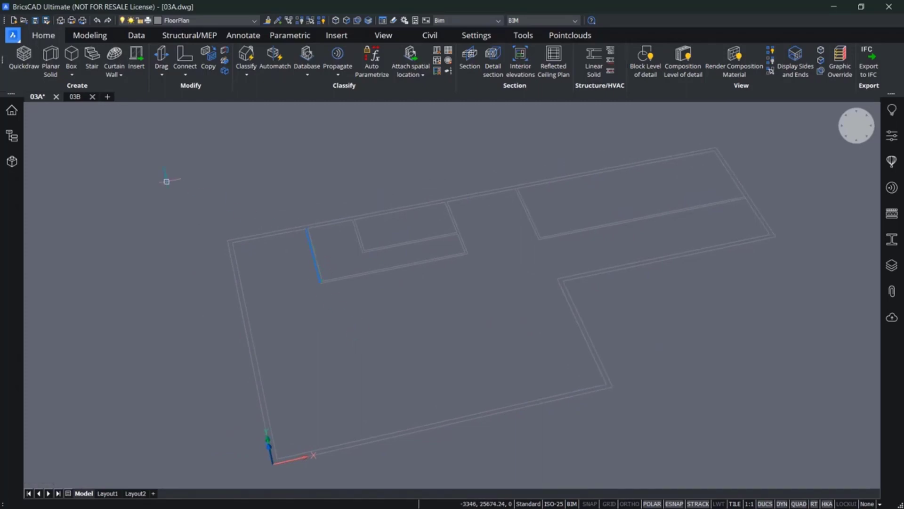
Quickdraw the main room over the plan's large outline, from the origin corner to the opposite rear corner, about 20000 by 17850 mm
click(23, 66)
mouse_move(333, 318)
middle_down()
mouse_move(348, 319)
mouse_move(372, 258)
mouse_move(337, 324)
middle_up()
scroll(358, 276, up, 2)
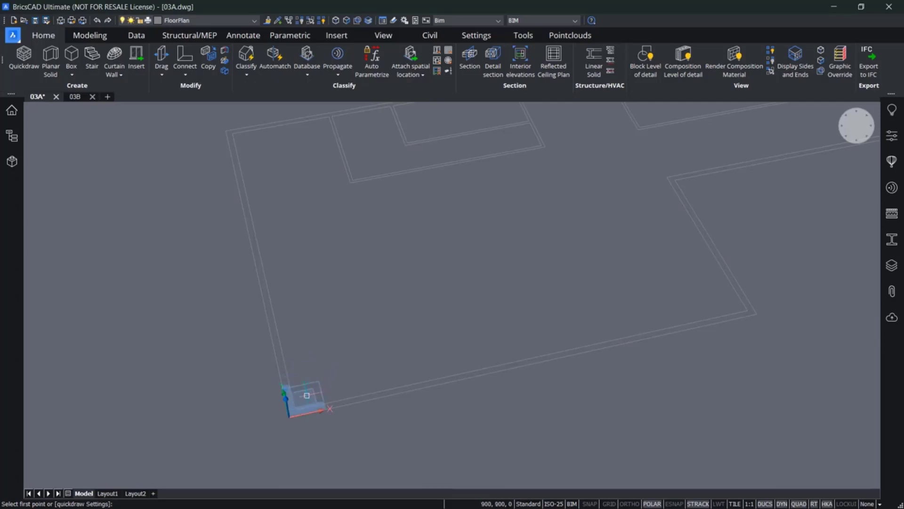
click(307, 395)
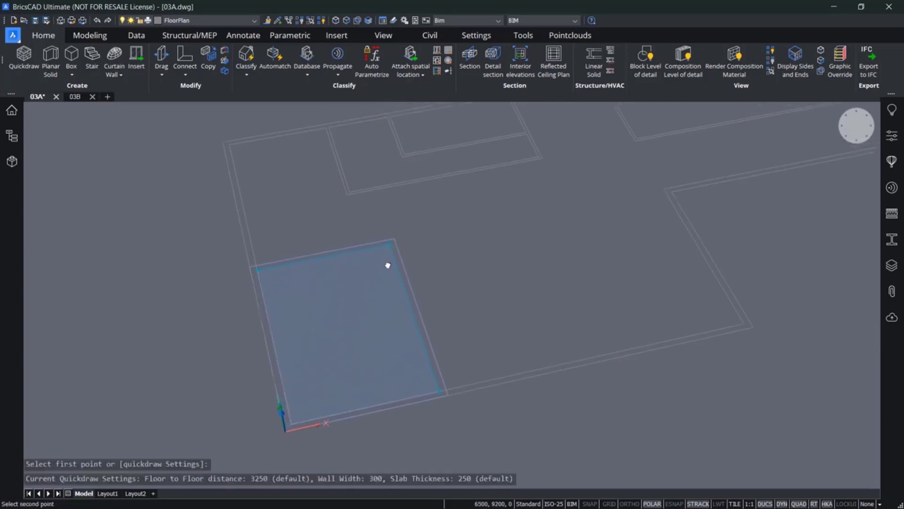
middle_drag(388, 265, 262, 376)
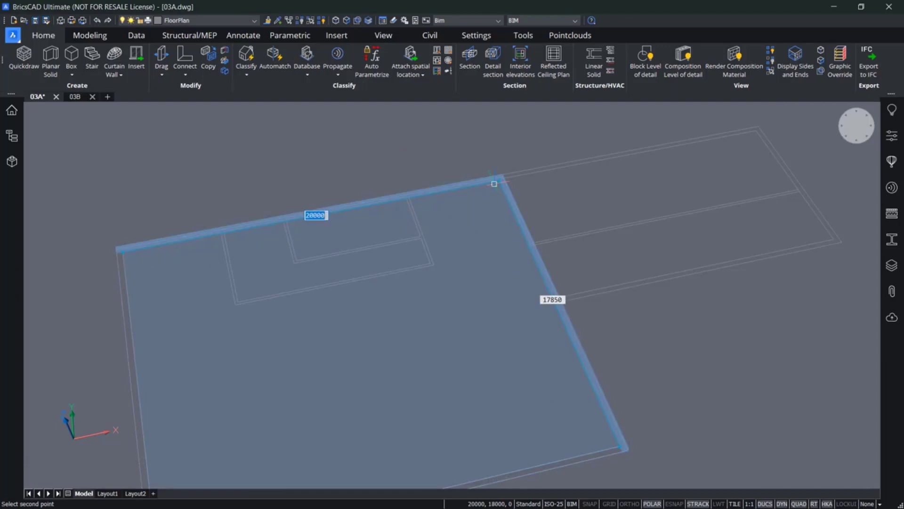
click(494, 184)
scroll(468, 210, down, 2)
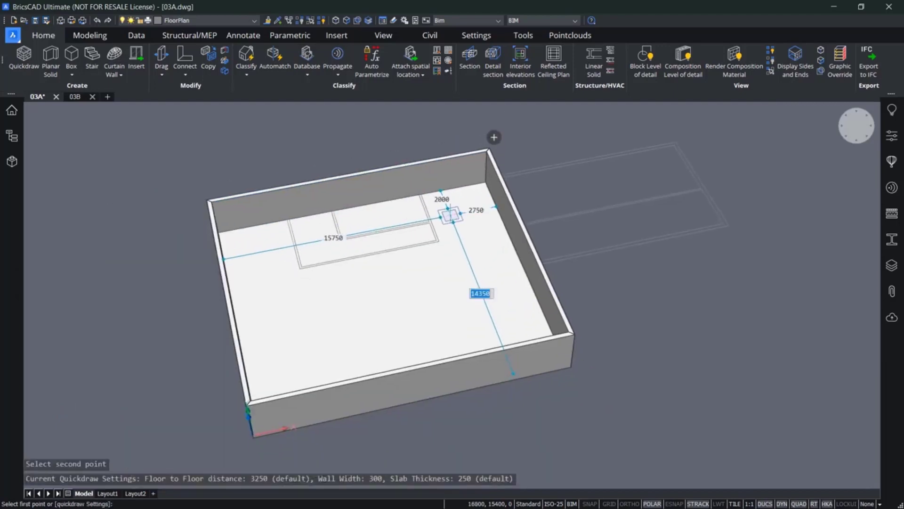
Quickdraw the adjoining wing from the main room's rear corner to the wing outline's outer front corner, about 14950 by 8850 mm
shift+middle_drag(450, 215, 424, 248)
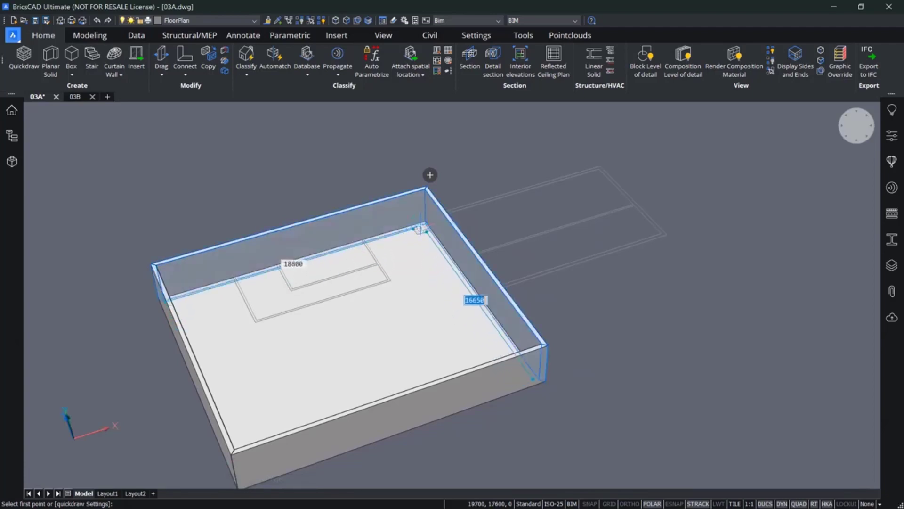
click(424, 226)
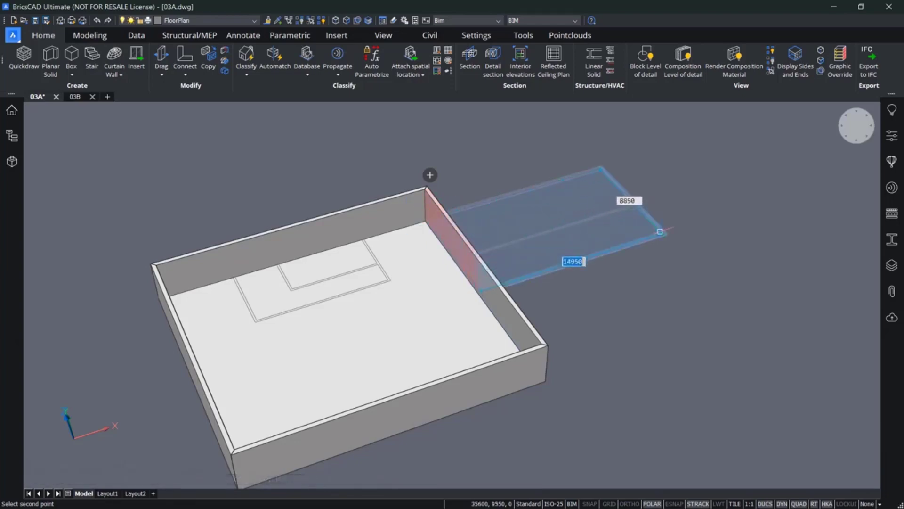
click(659, 231)
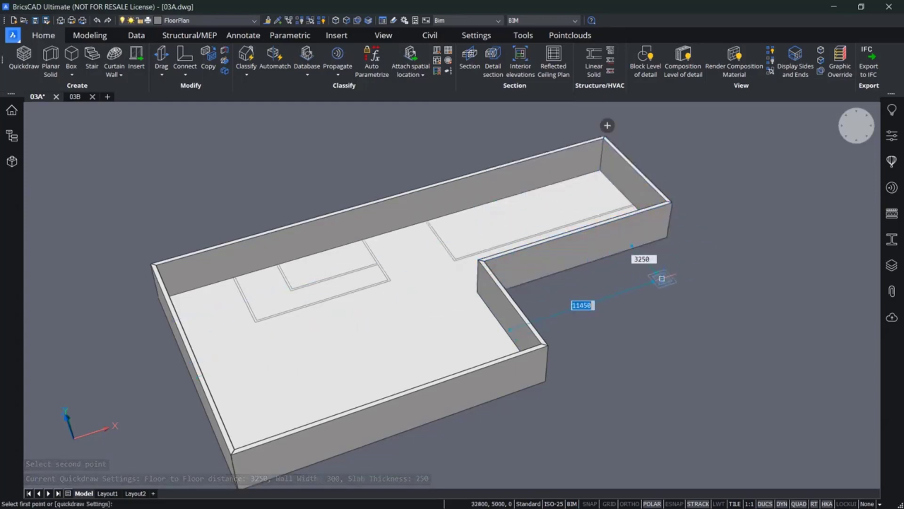
Quickdraw the interior room against the main room's rear wall and the smaller room nested in its rear corner, tracing the 150 mm partition lines
middle_drag(402, 325, 490, 314)
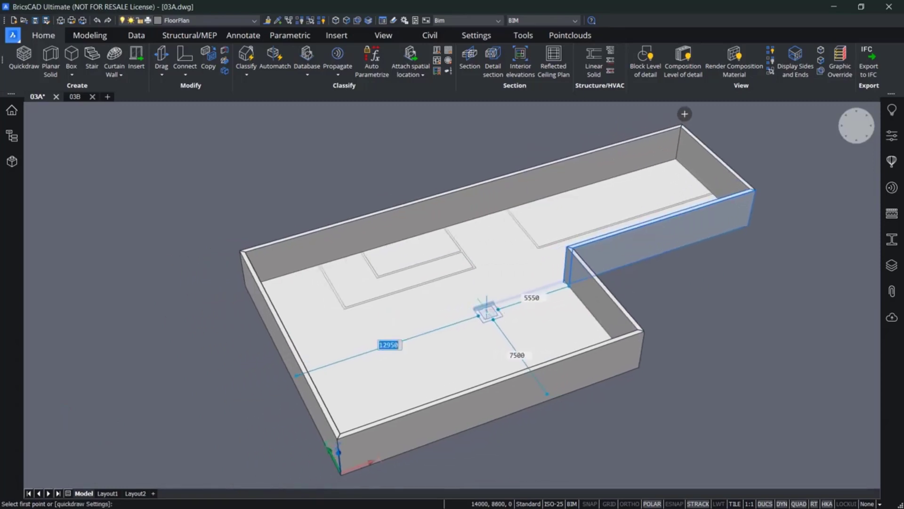
scroll(356, 283, up, 5)
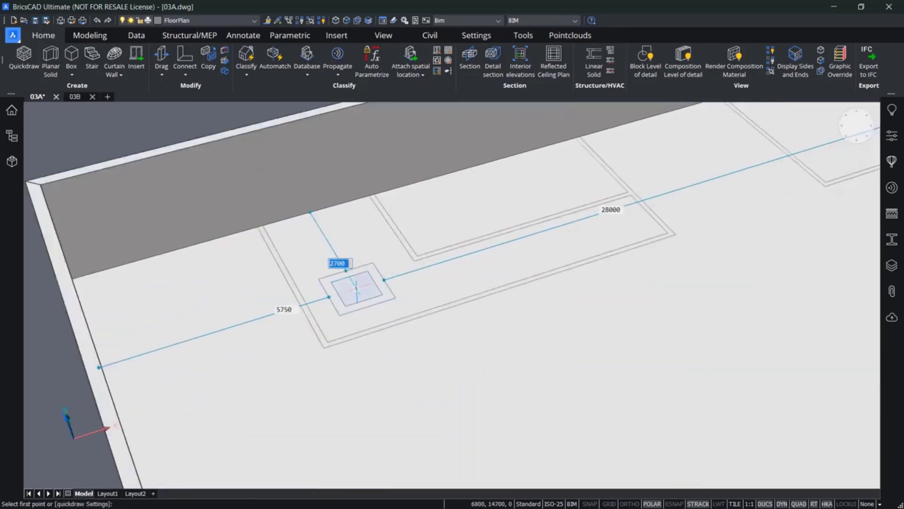
middle_drag(358, 298, 344, 328)
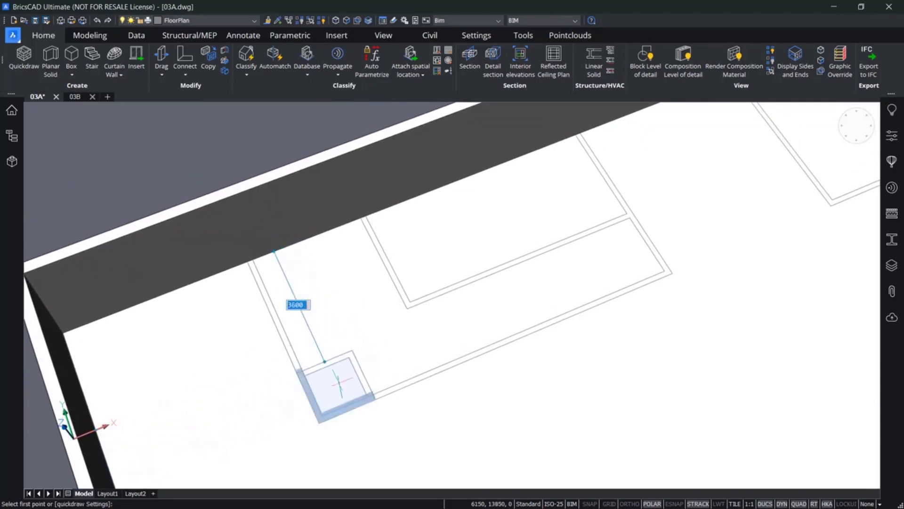
click(320, 418)
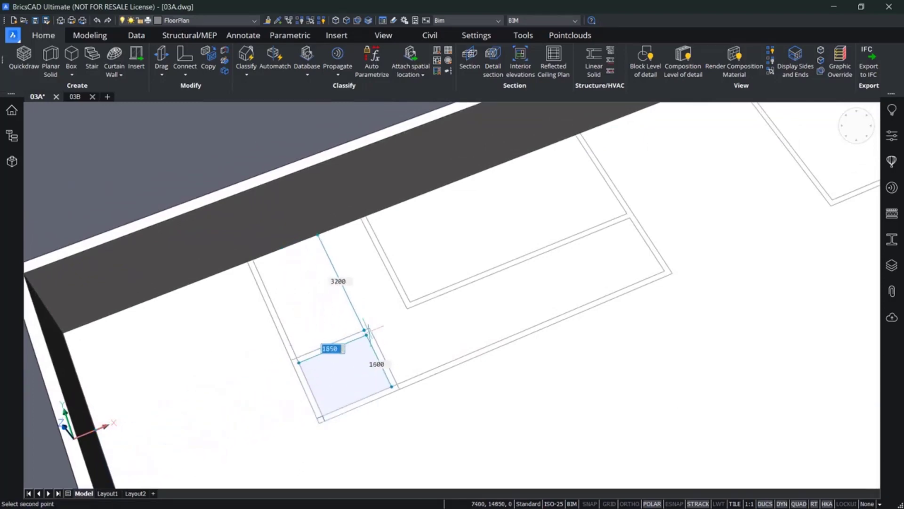
click(579, 136)
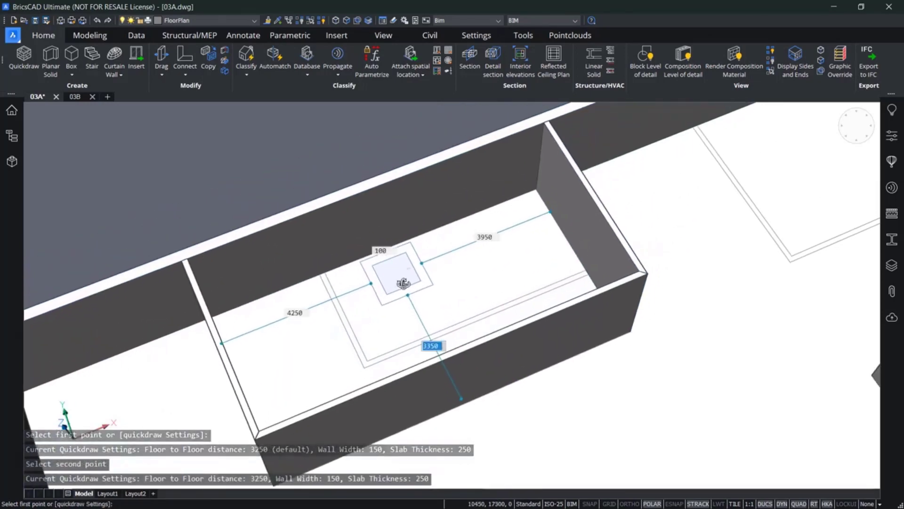
click(365, 369)
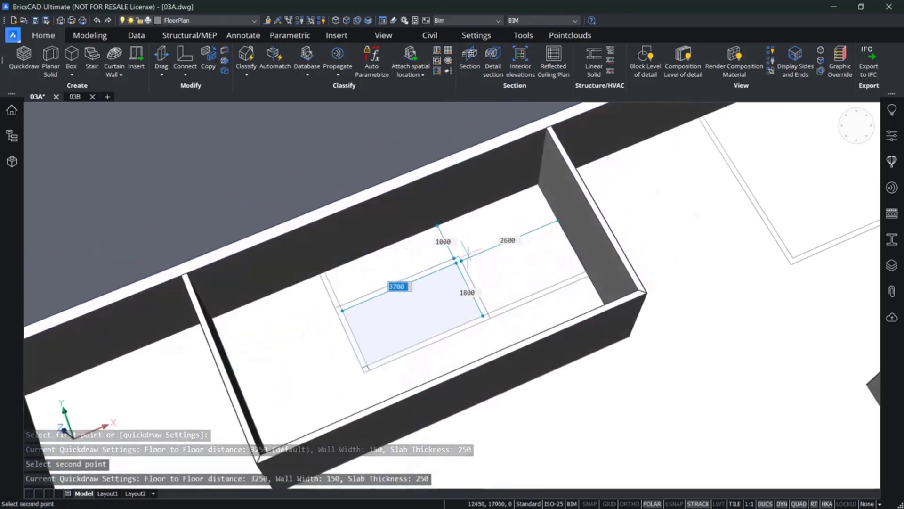
click(526, 190)
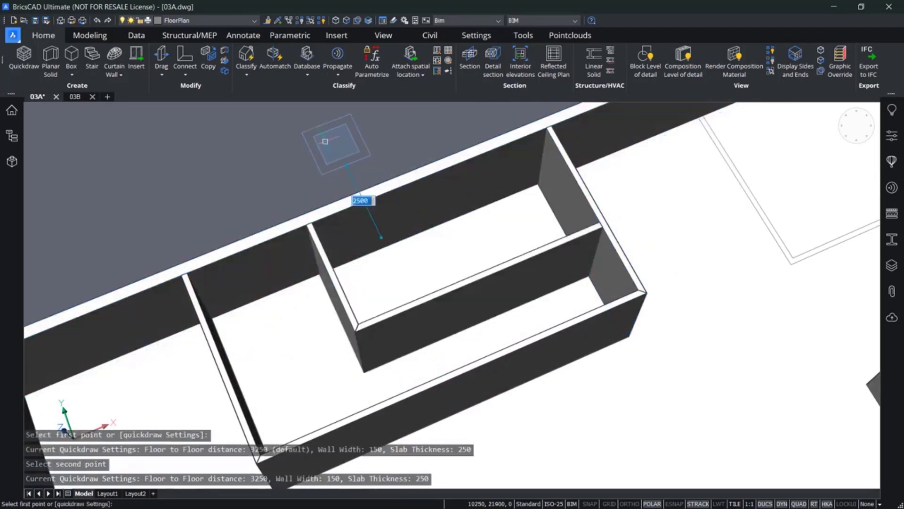
Quickdraw the wing's interior room along the 150 mm partition lines, from its inner front corner past the wing's outer rear corner
scroll(315, 142, down, 2)
scroll(514, 216, up, 3)
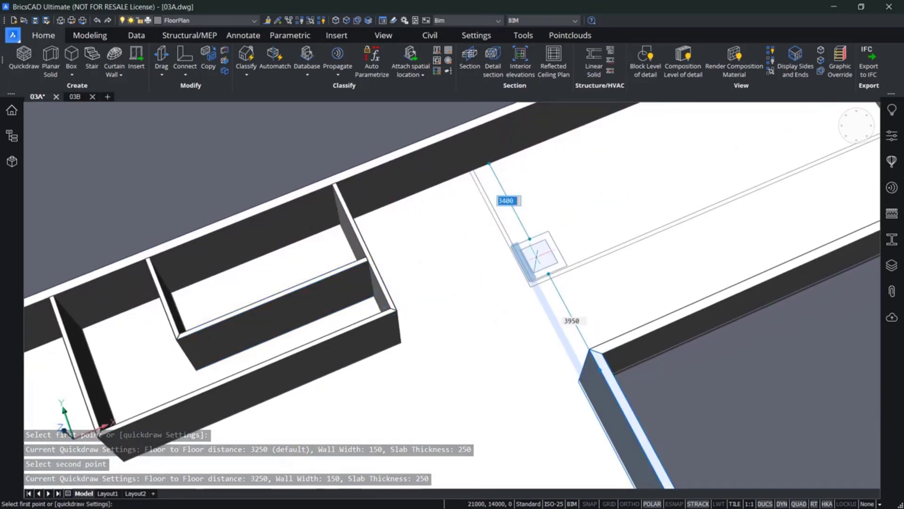
click(535, 261)
scroll(530, 247, down, 3)
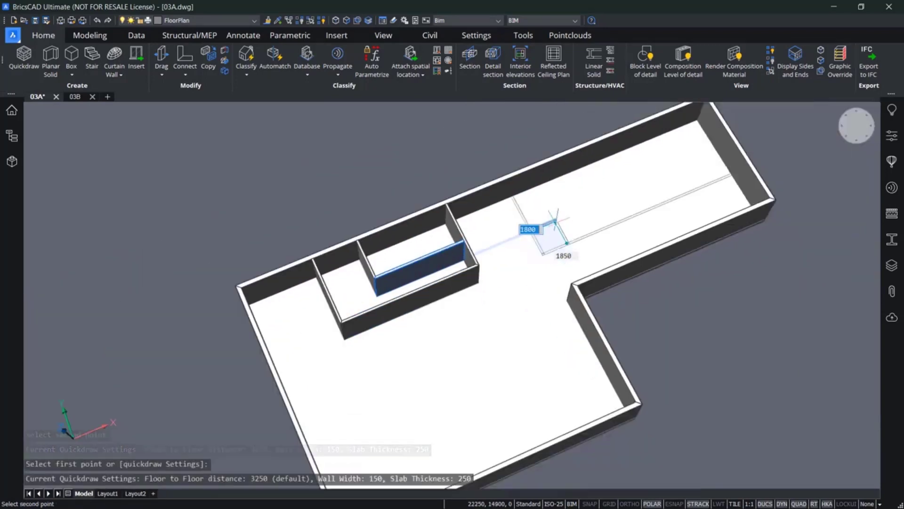
middle_drag(587, 188, 496, 265)
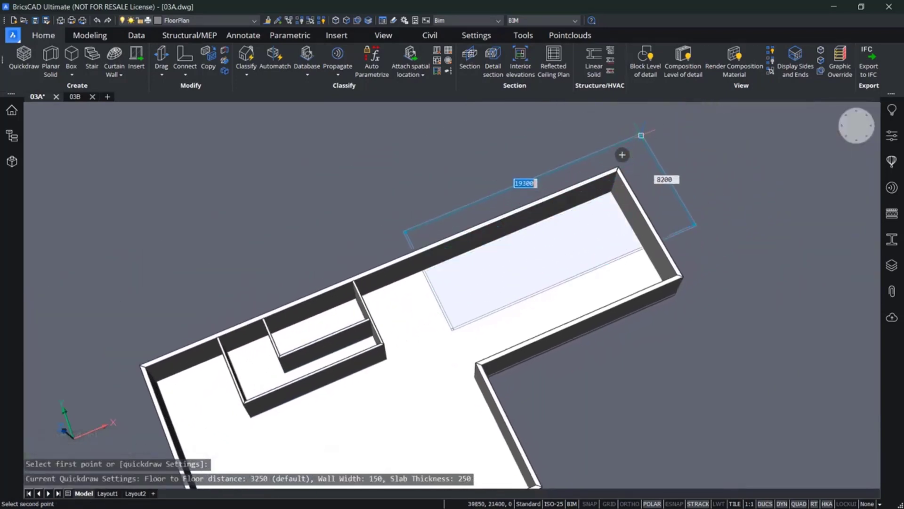
click(639, 128)
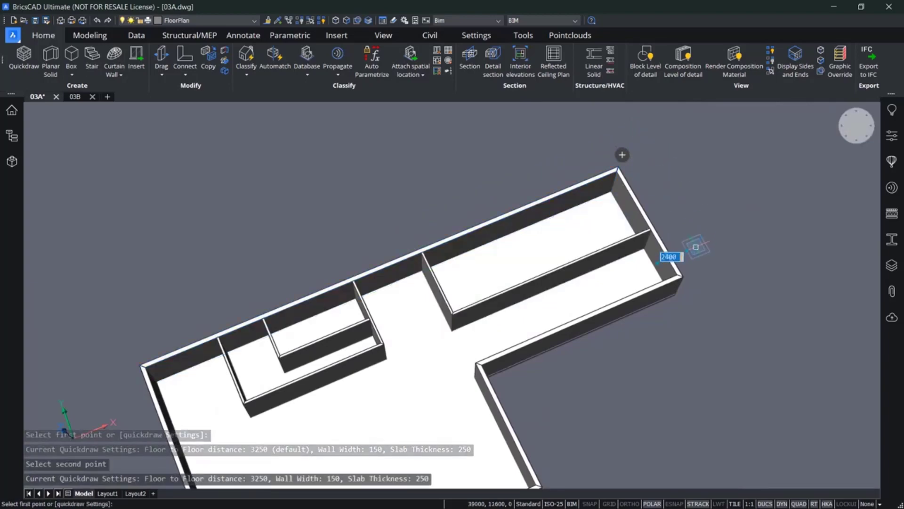
Review the Quickdraw settings for floor-to-floor distance, wall width, slab thickness and auto-adopted sizes, leaving them as they are
scroll(735, 202, down, 3)
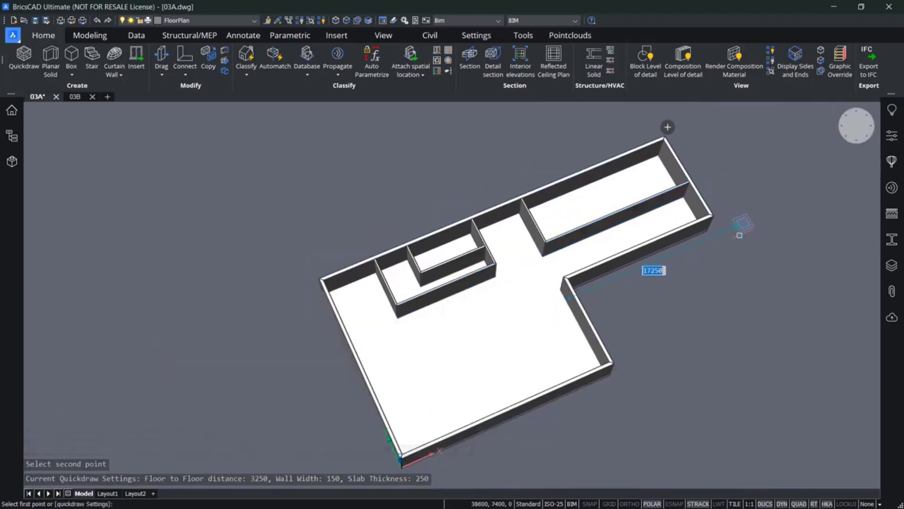
shift+middle_drag(738, 242, 680, 222)
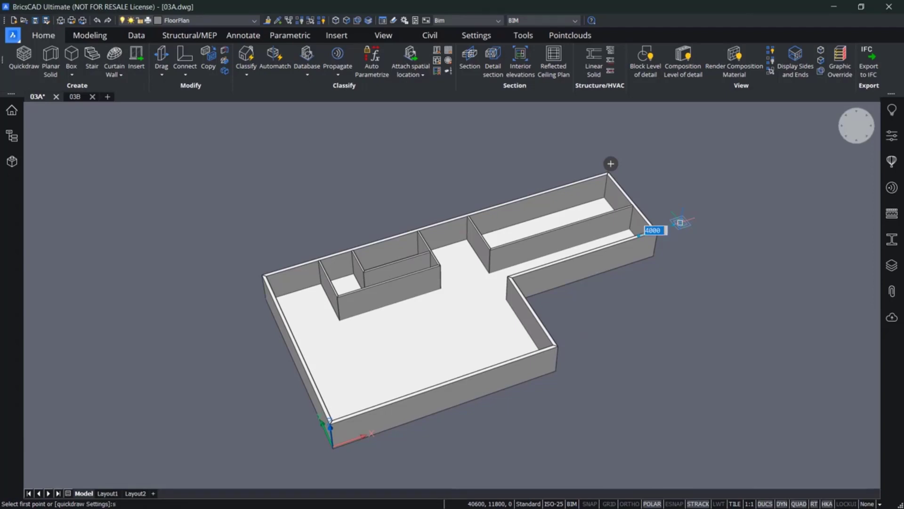
key(Return)
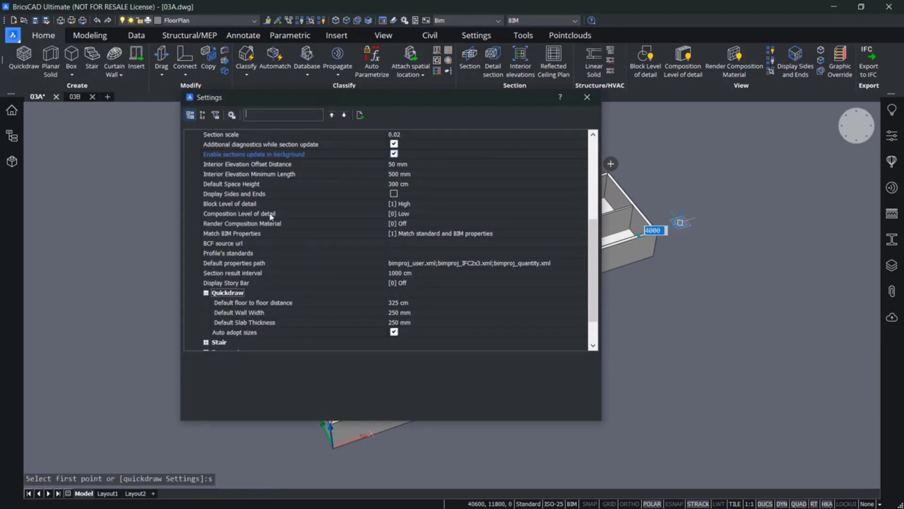
scroll(240, 282, down, 2)
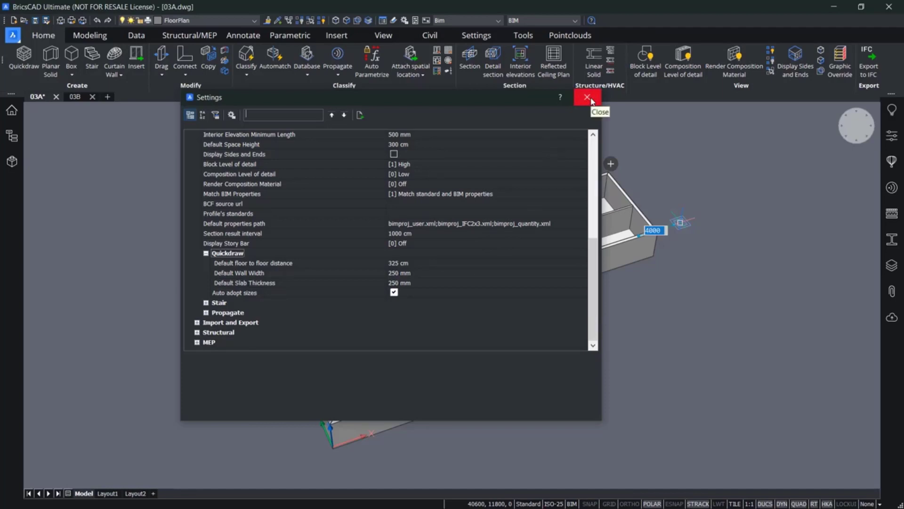
click(589, 98)
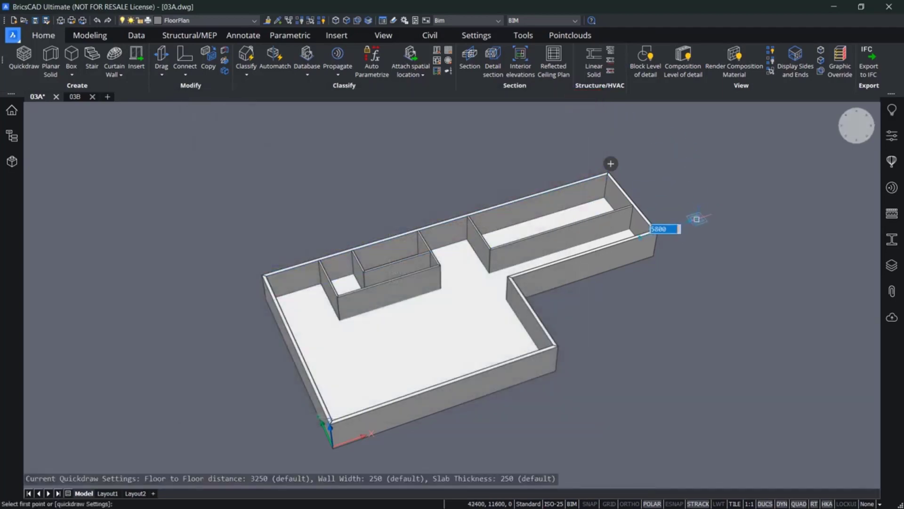
Stack four more stories on top of the ground floor, each repeating the outer and interior walls
middle_drag(698, 218, 400, 263)
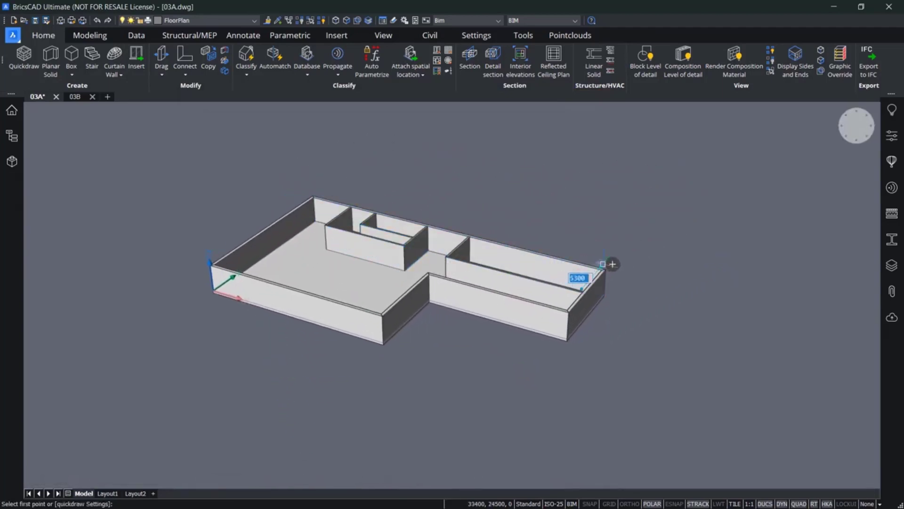
mouse_move(612, 264)
click(618, 240)
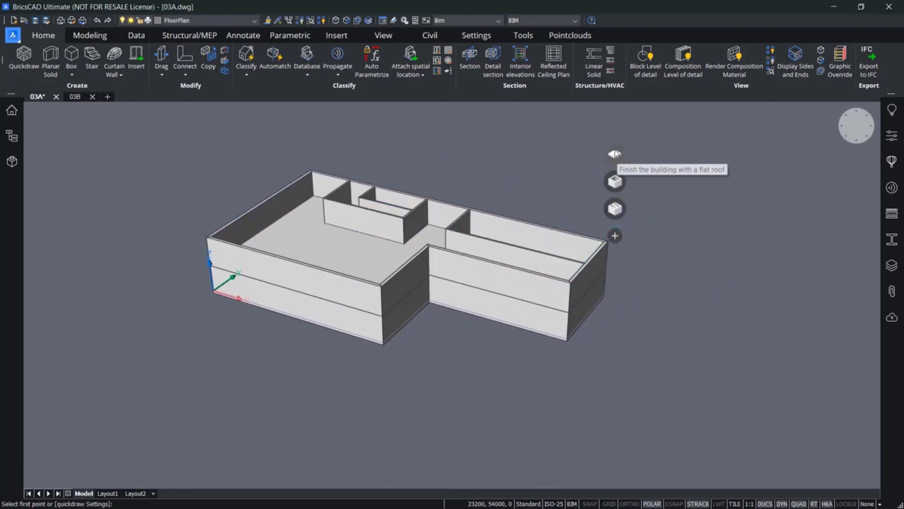
click(615, 213)
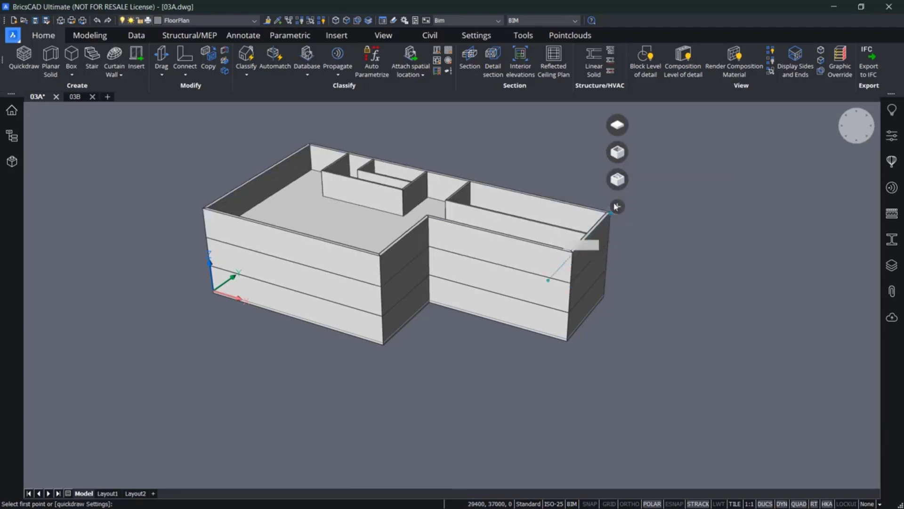
click(617, 184)
click(620, 150)
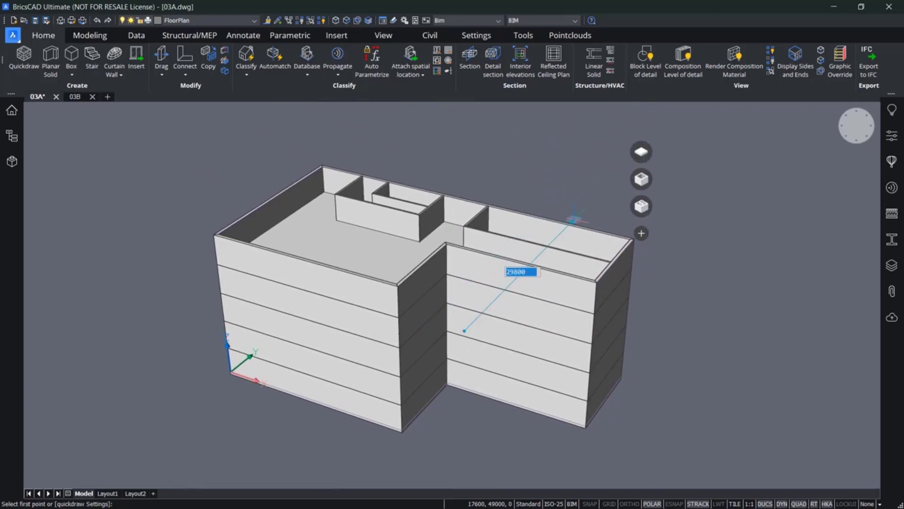
Finish the building with a flat roof above the top story and end Quickdraw
click(642, 152)
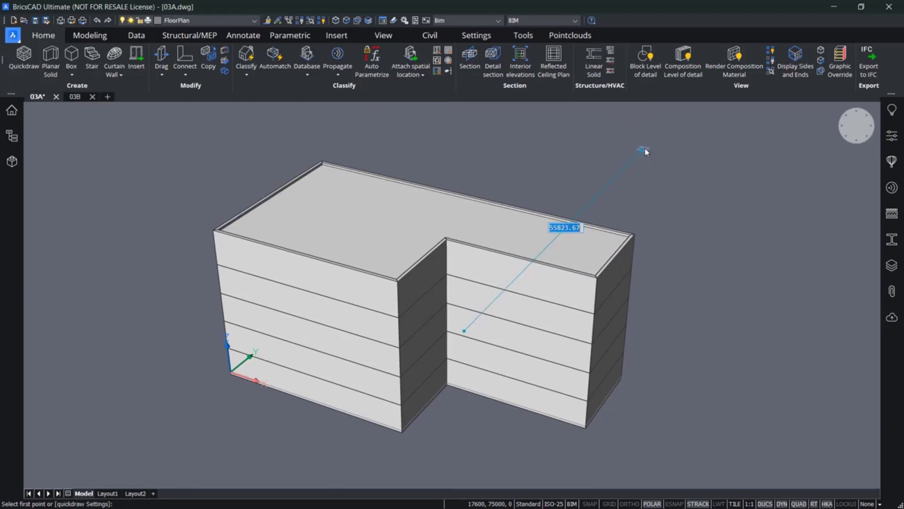
key(Escape)
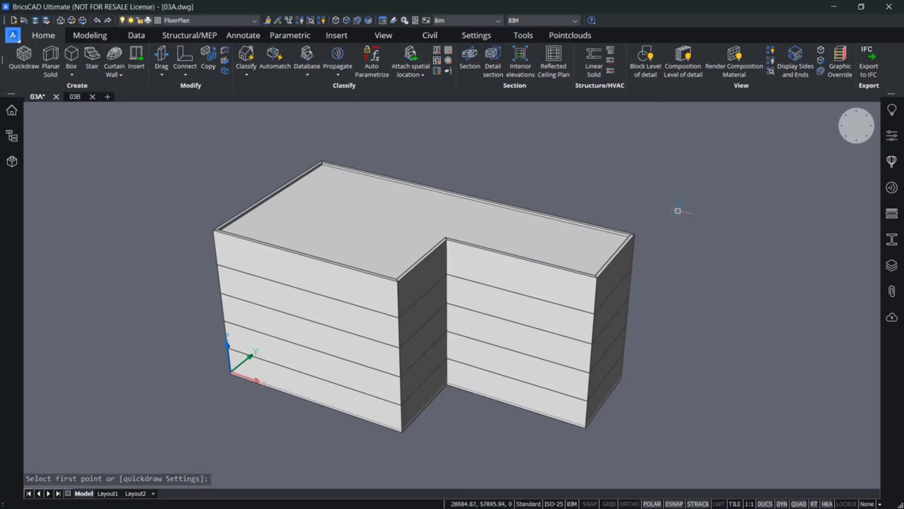
middle_drag(678, 211, 684, 204)
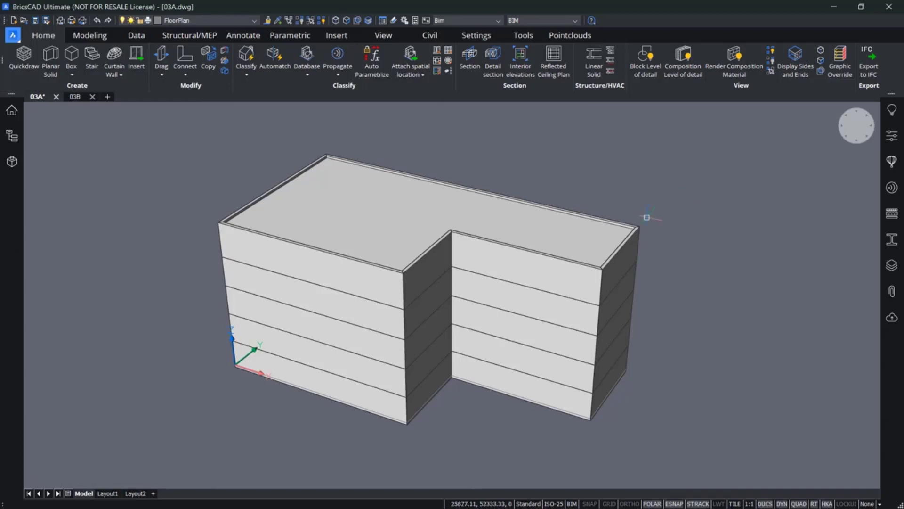
mouse_move(523, 259)
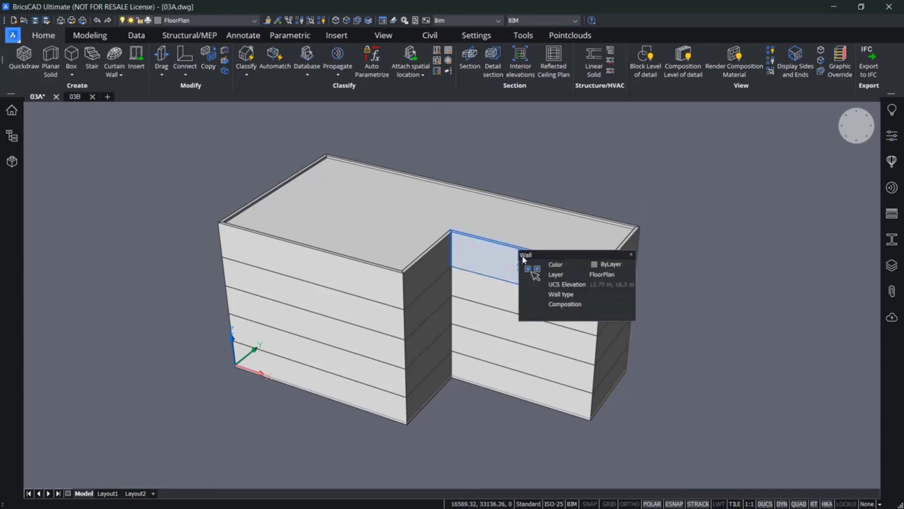
Show the model's structure tree in the bim configuration and expand Building Elements down to the floors of Building-2
mouse_move(481, 202)
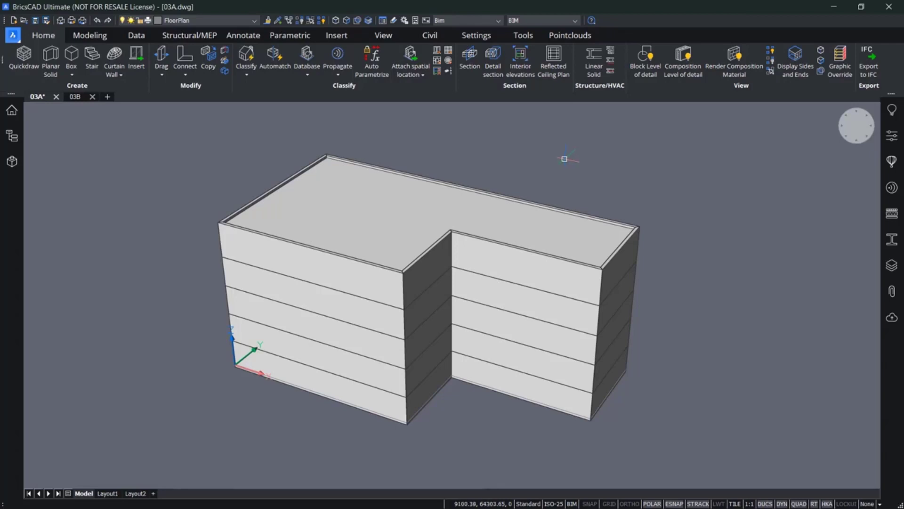
click(11, 137)
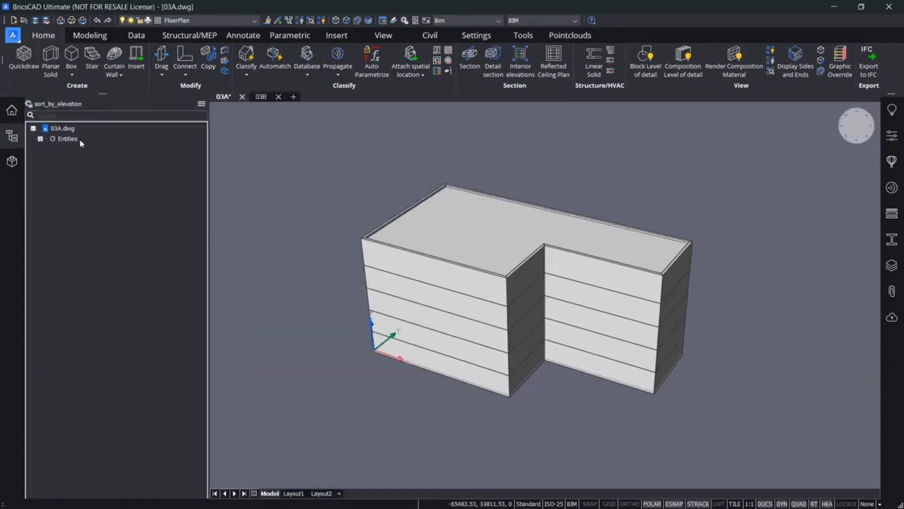
click(204, 104)
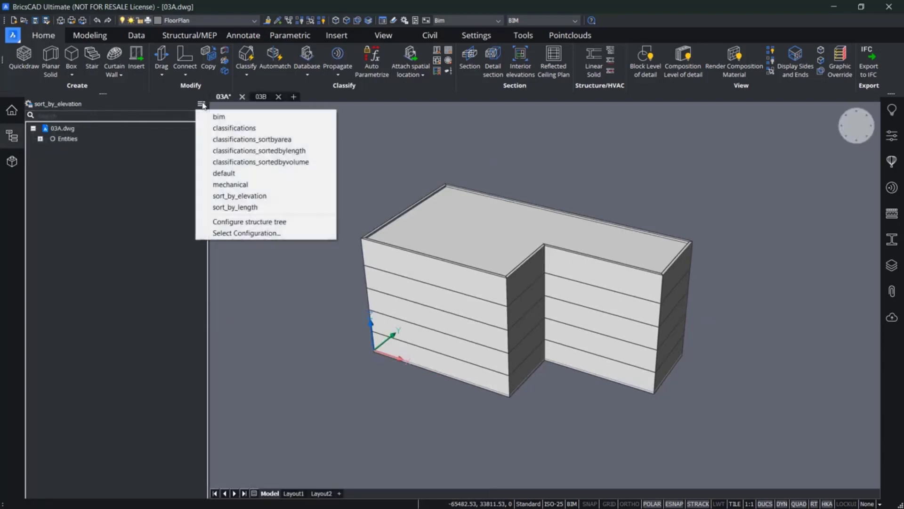
click(216, 115)
click(40, 139)
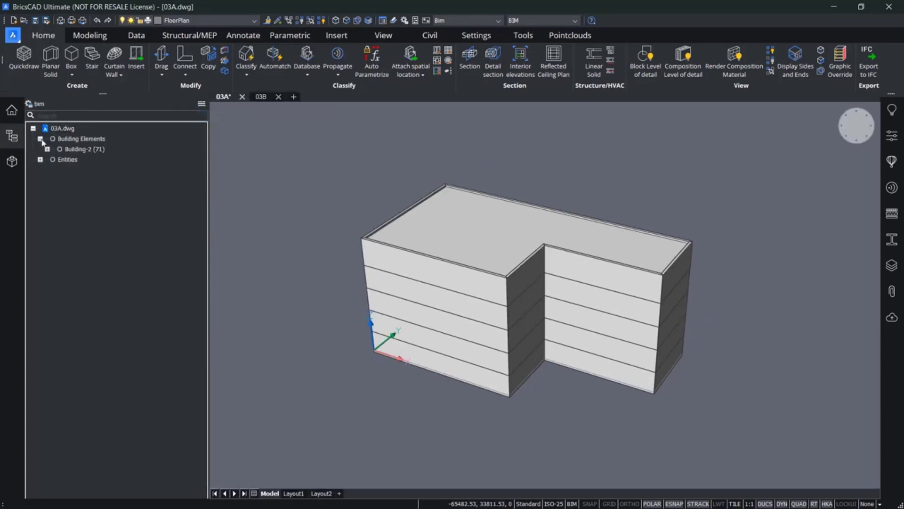
click(48, 149)
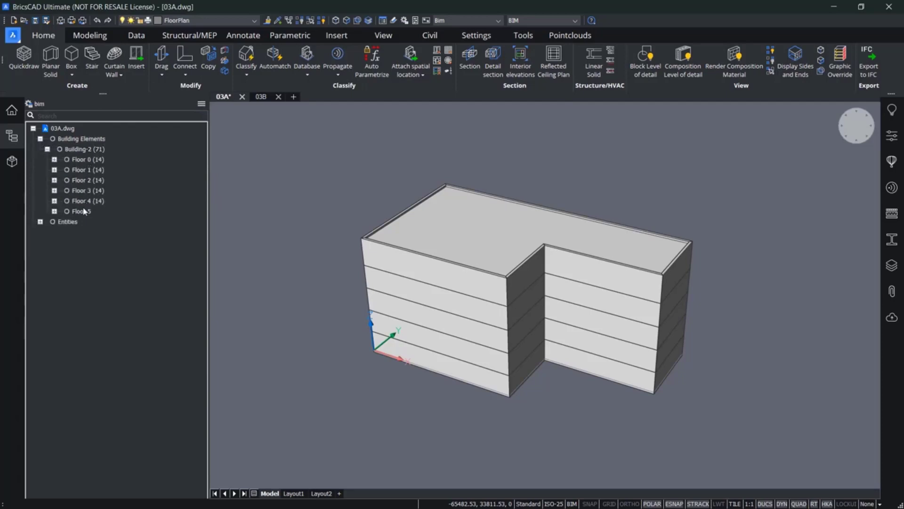
Highlight Floor 1 through Floor 4 of Building-2 in turn to see which elements belong to each story
click(86, 170)
click(85, 182)
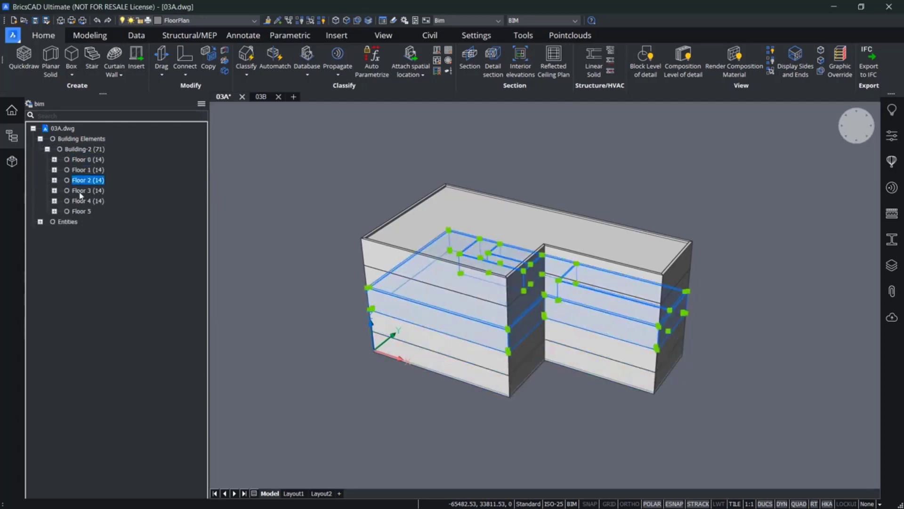
click(83, 191)
click(80, 202)
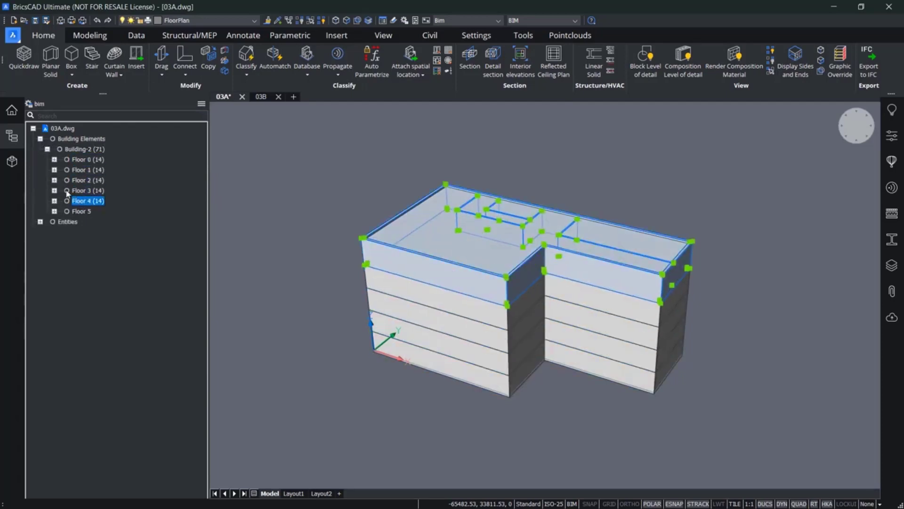
Expand Floor 4, highlight its slab and its walls separately, and clear the selection
click(54, 201)
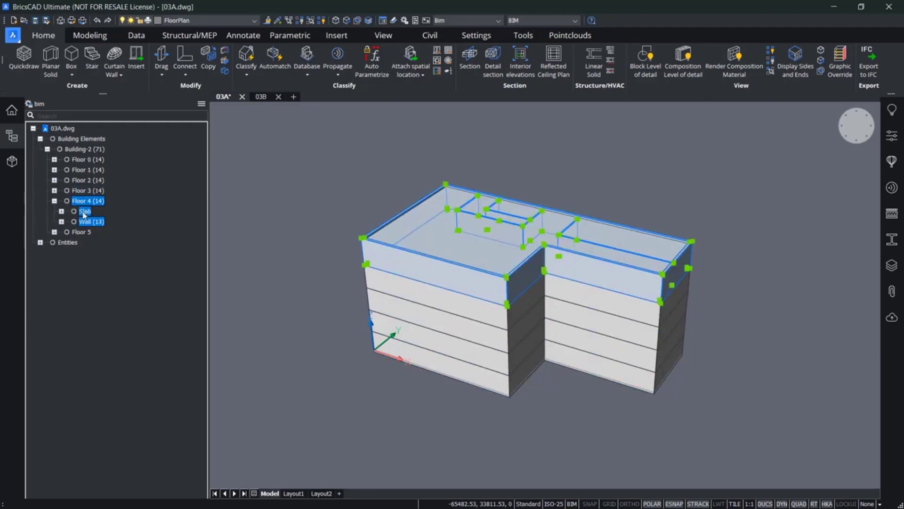
click(85, 212)
click(88, 224)
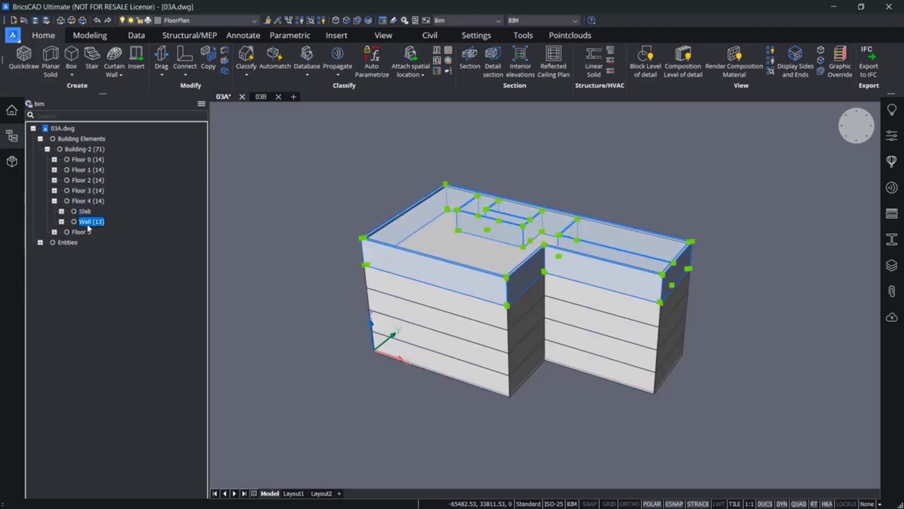
click(62, 221)
click(61, 222)
click(19, 166)
click(161, 178)
key(Escape)
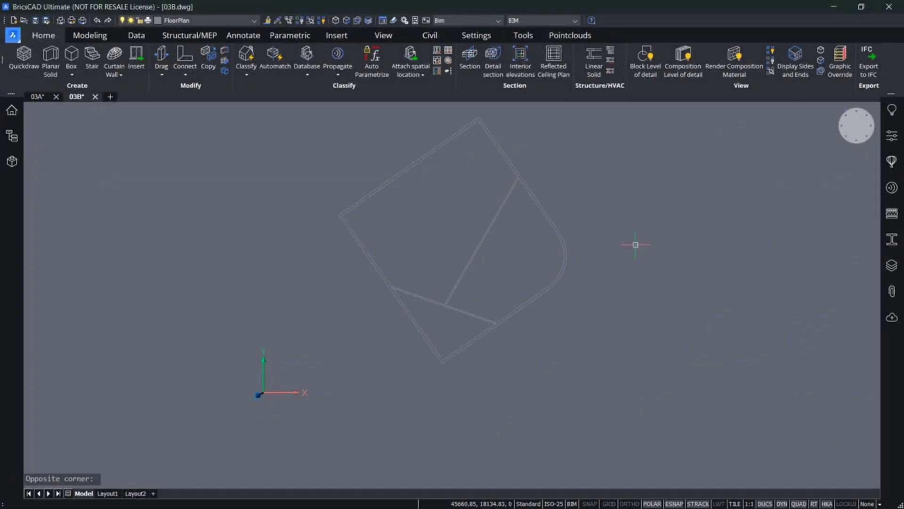
Inspect the floor plan in 03B.dwg in a tilted view, selecting its linework and clearing the selection
middle_drag(635, 245, 612, 267)
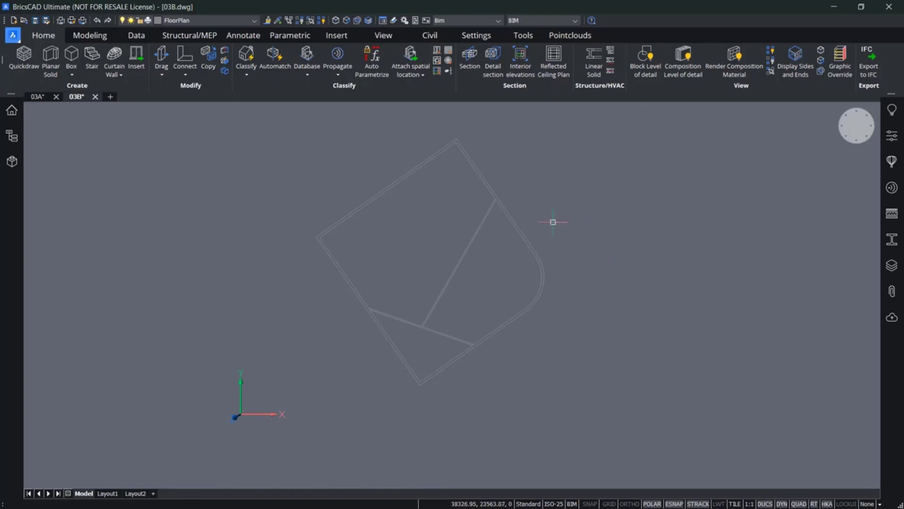
middle_drag(398, 204, 392, 215)
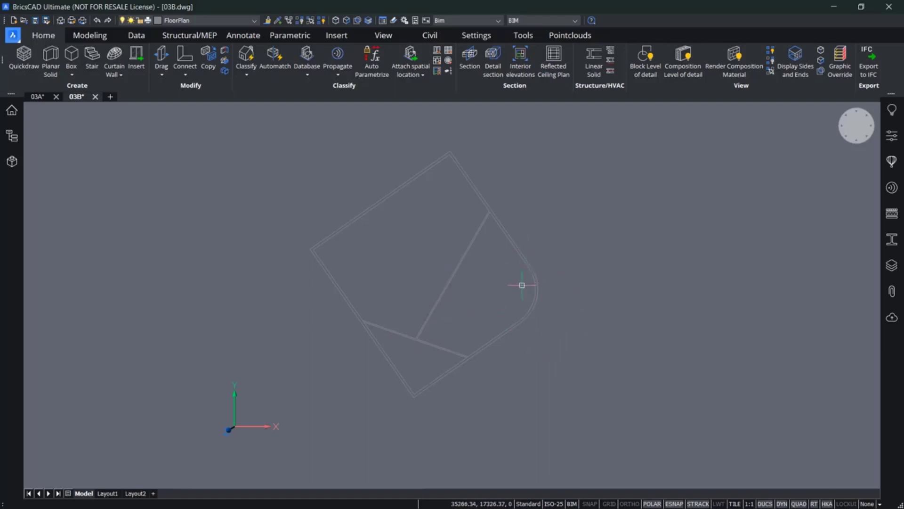
middle_drag(503, 297, 500, 313)
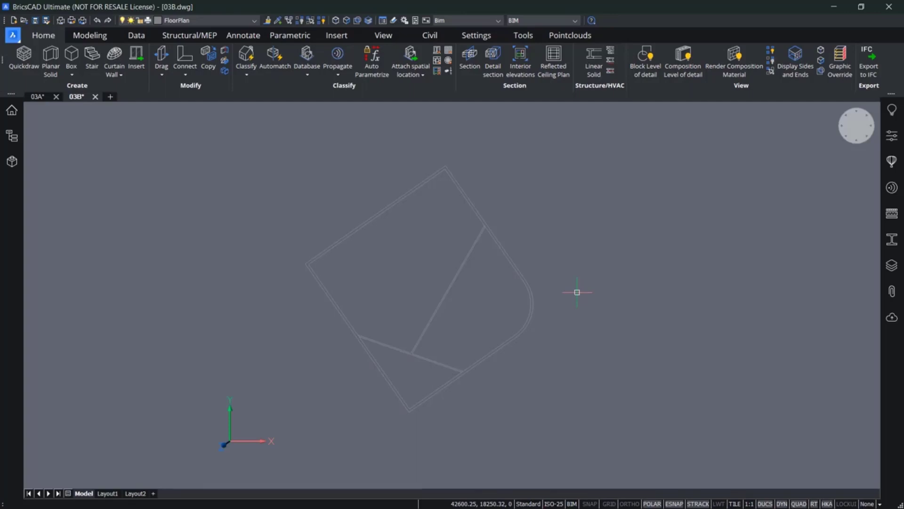
scroll(443, 313, up, 5)
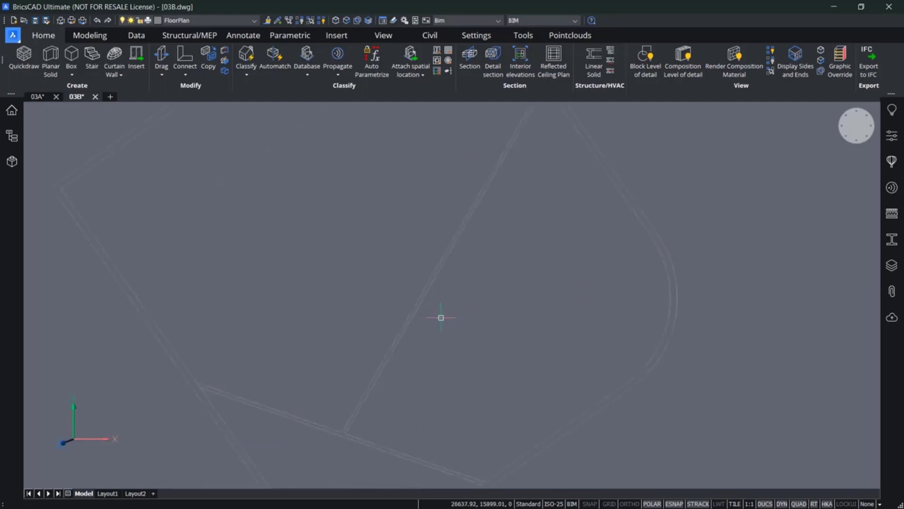
mouse_move(541, 339)
shift+middle_down()
mouse_move(574, 315)
mouse_move(588, 282)
mouse_move(559, 280)
shift+middle_up()
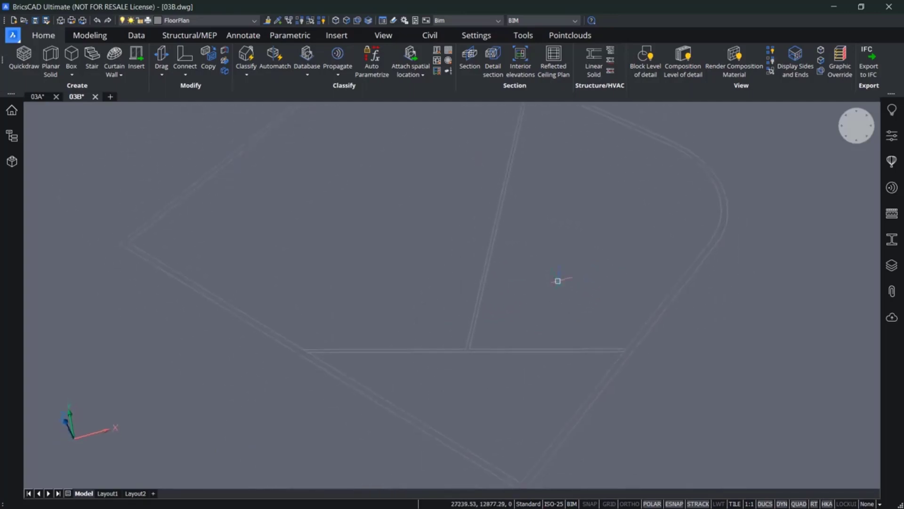
scroll(556, 280, down, 2)
click(646, 408)
click(346, 254)
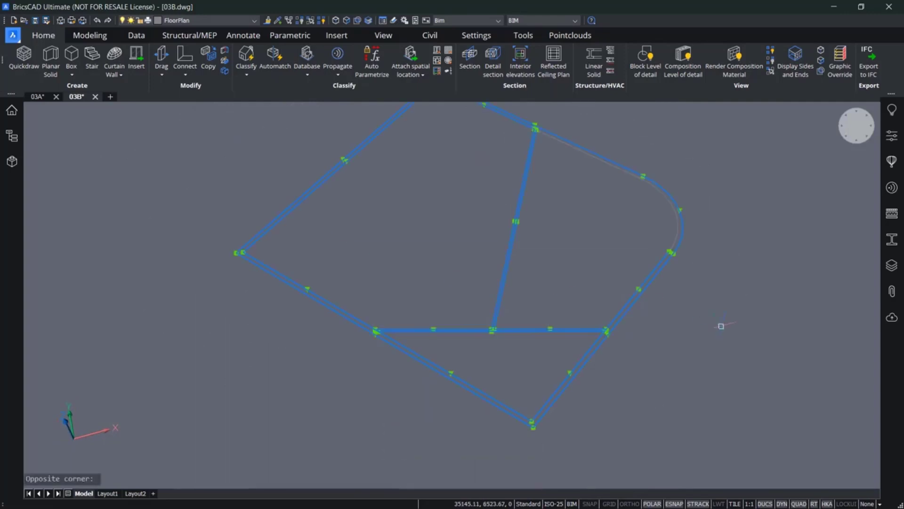
key(Escape)
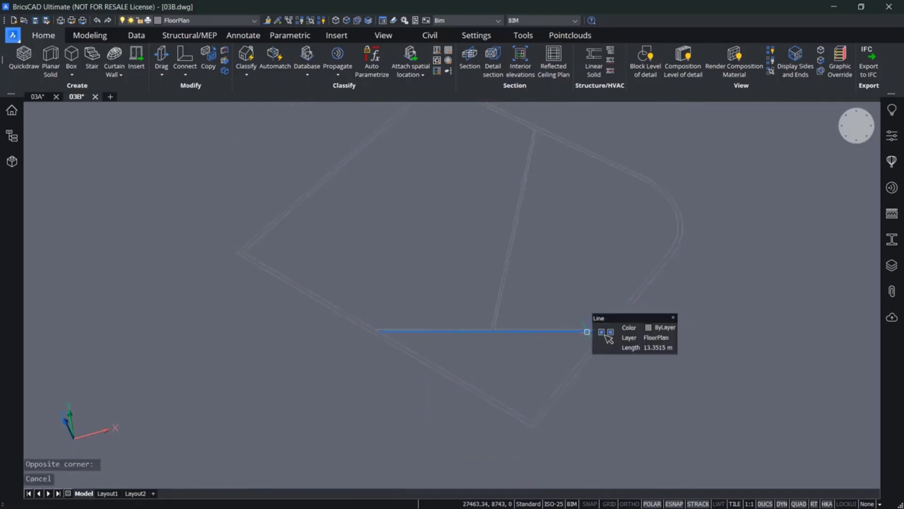
Turn on boundary detection for selection and bring the floor plan's front outer wall corner into close view
middle_drag(563, 262, 546, 296)
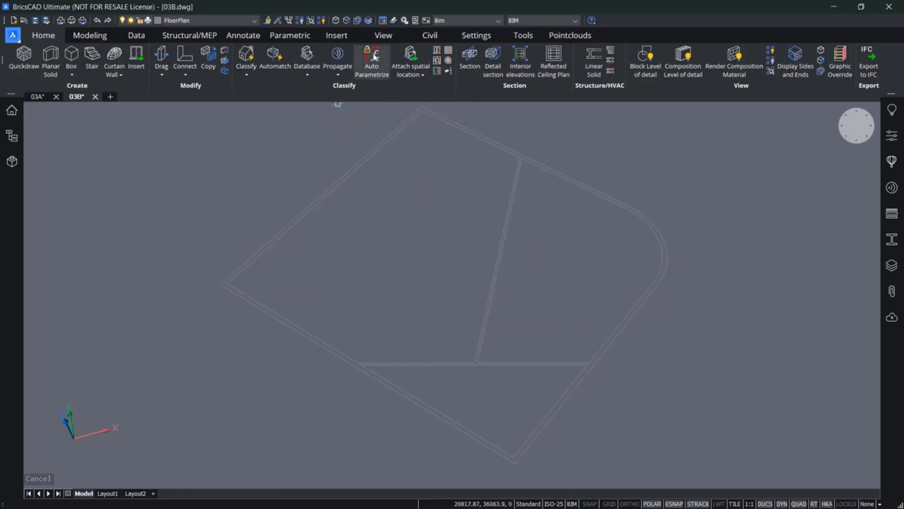
click(358, 22)
middle_drag(542, 296, 483, 196)
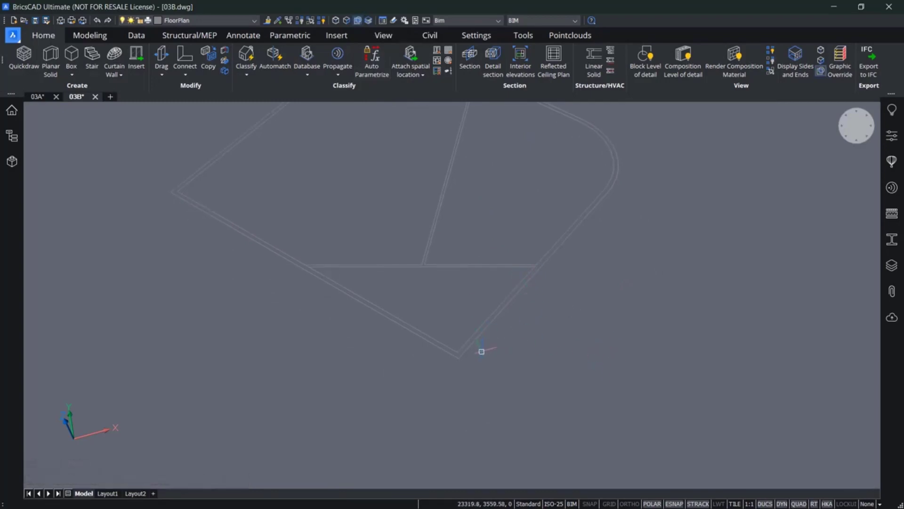
scroll(481, 351, up, 3)
scroll(482, 352, up, 2)
middle_drag(481, 351, 521, 395)
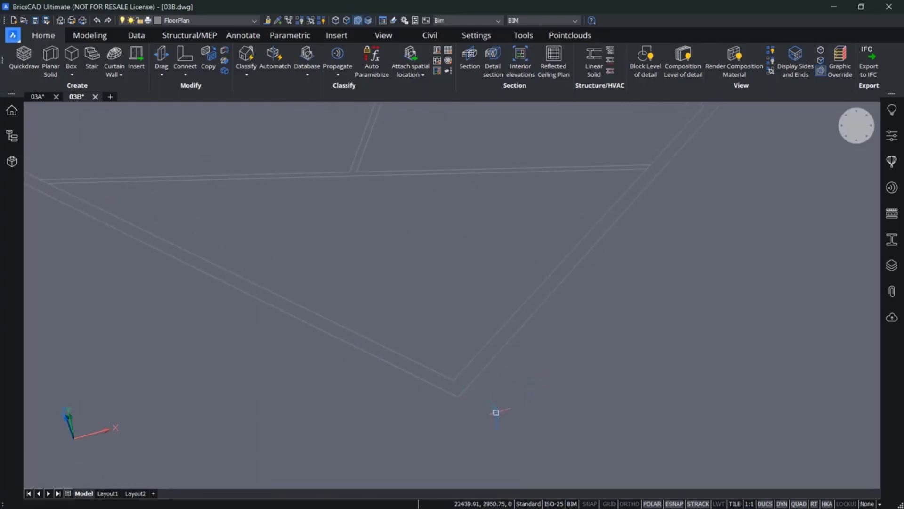
Extrude the closed boundary between the outer wall lines into a solid 3000 mm high
mouse_move(462, 383)
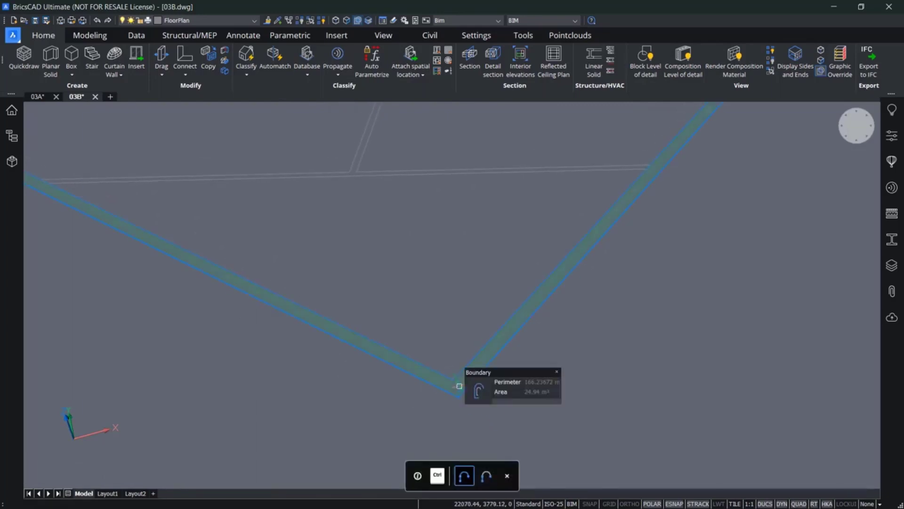
scroll(445, 338, up, 1)
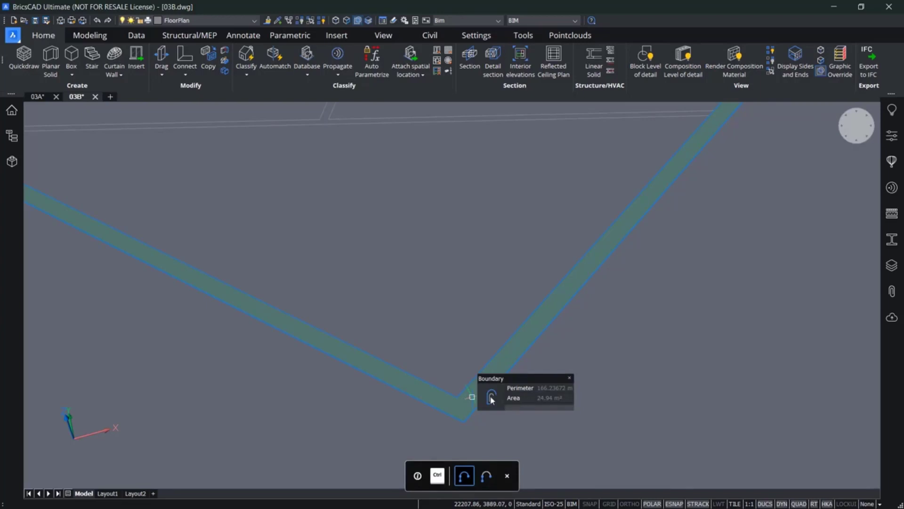
mouse_move(493, 397)
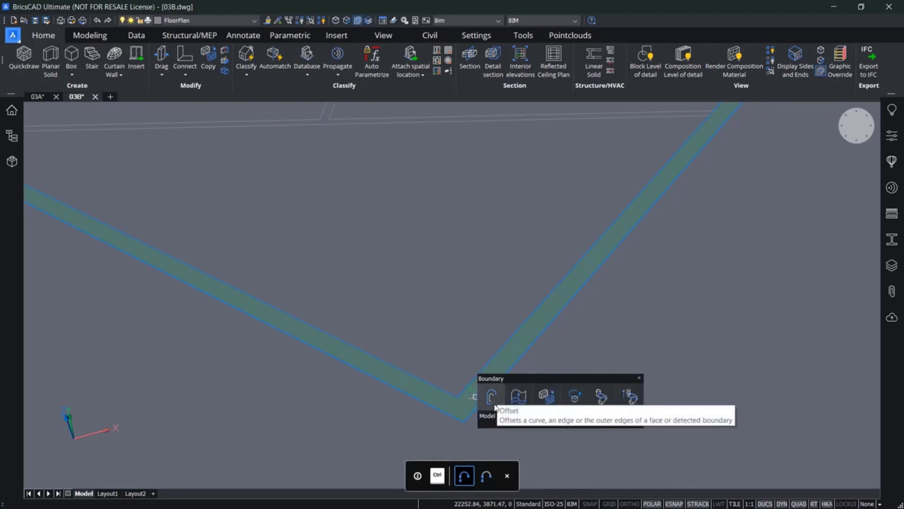
mouse_move(498, 417)
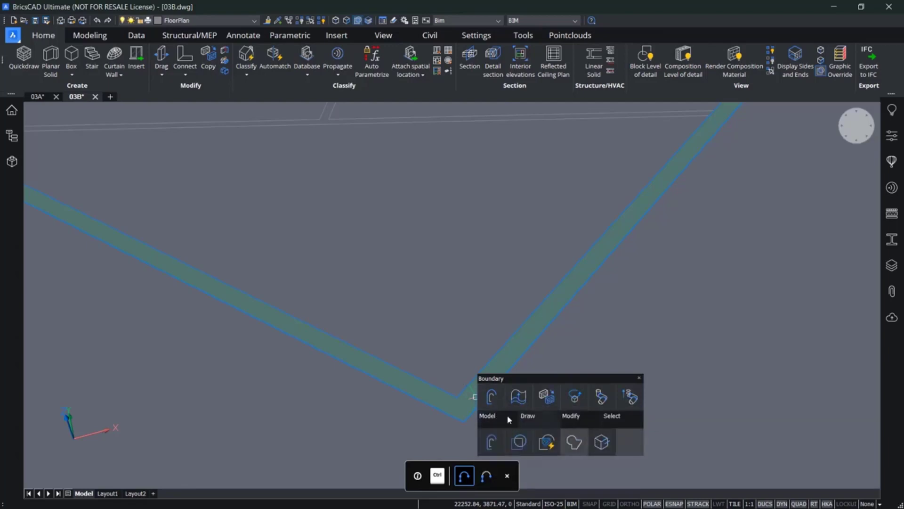
click(602, 441)
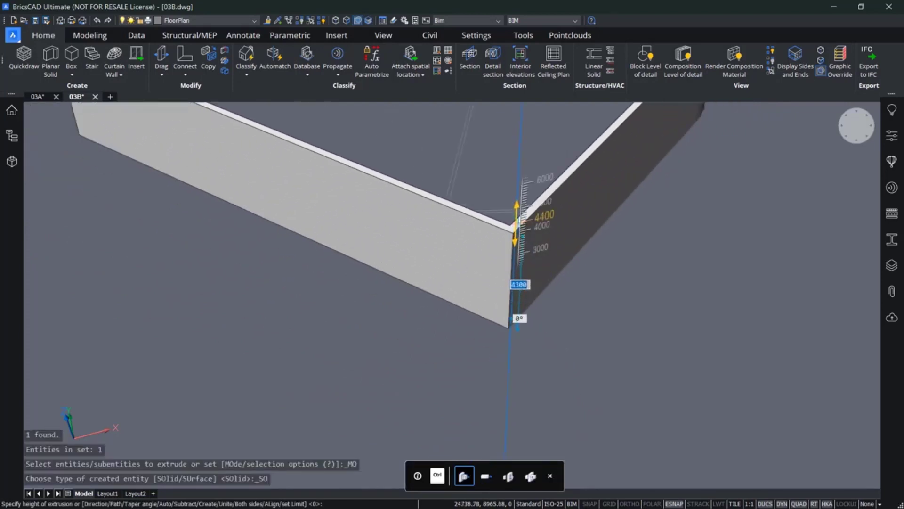
text(3000)
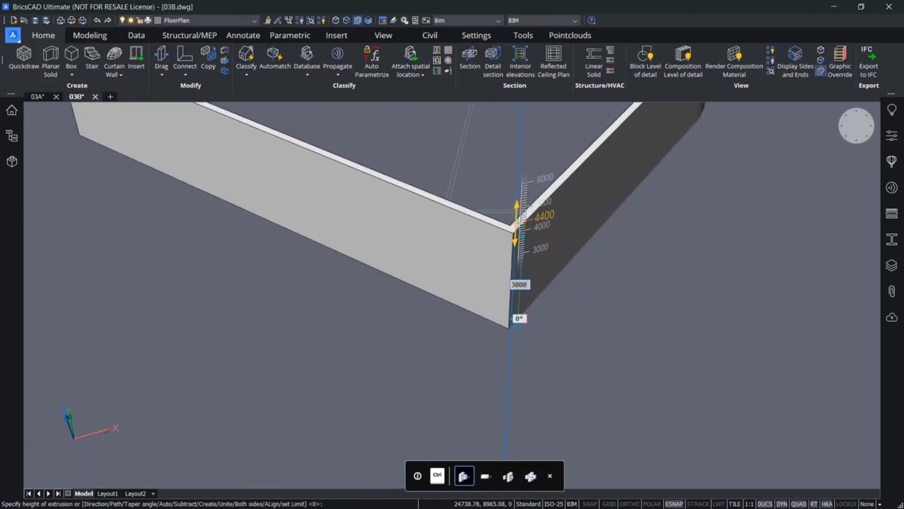
key(Return)
scroll(517, 222, down, 5)
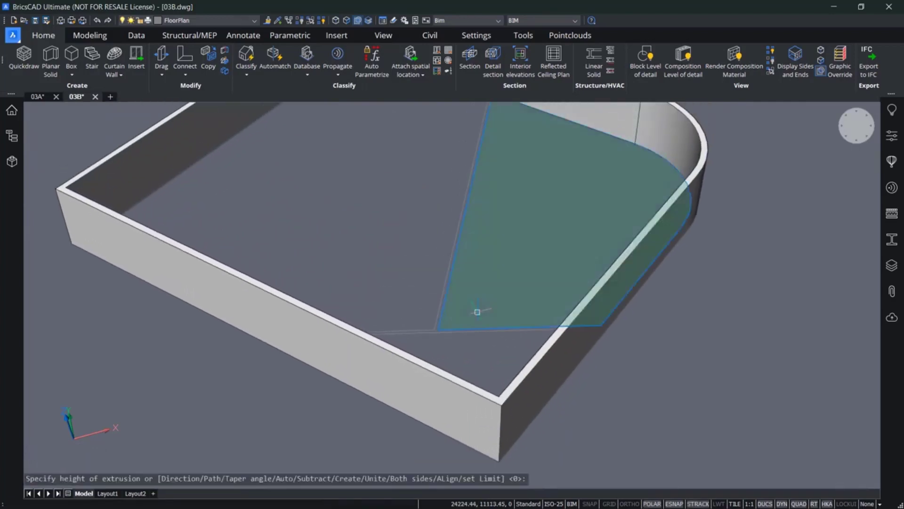
Push/pull the underside face of the outer wall solid 250 mm downward
middle_drag(488, 327, 502, 375)
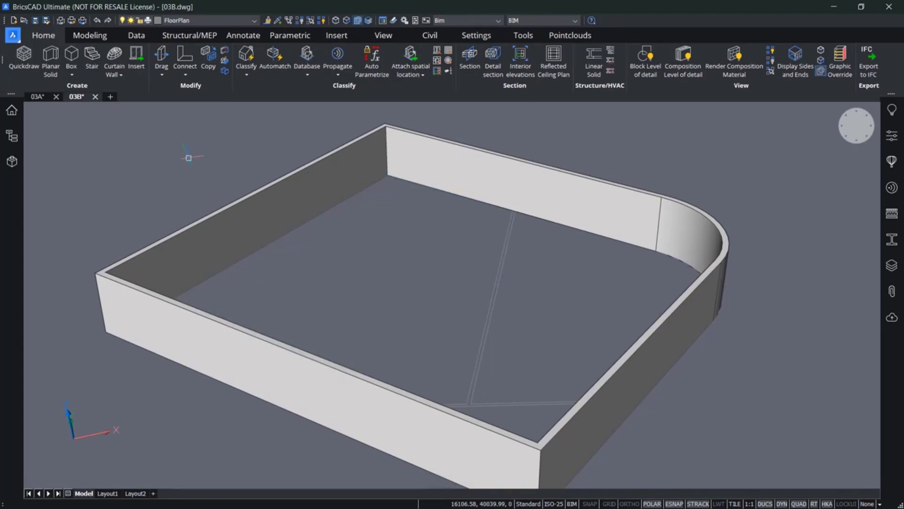
middle_drag(329, 295, 336, 218)
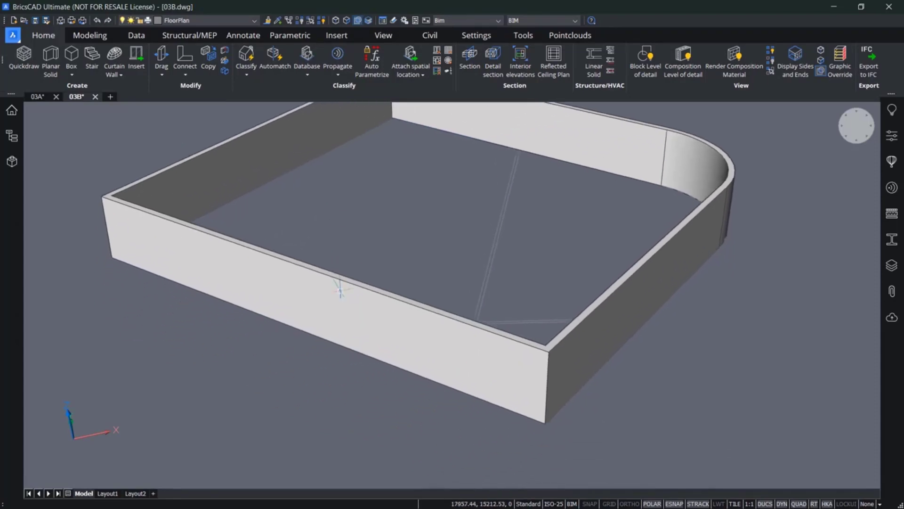
shift+middle_drag(304, 316, 270, 169)
scroll(212, 301, up, 10)
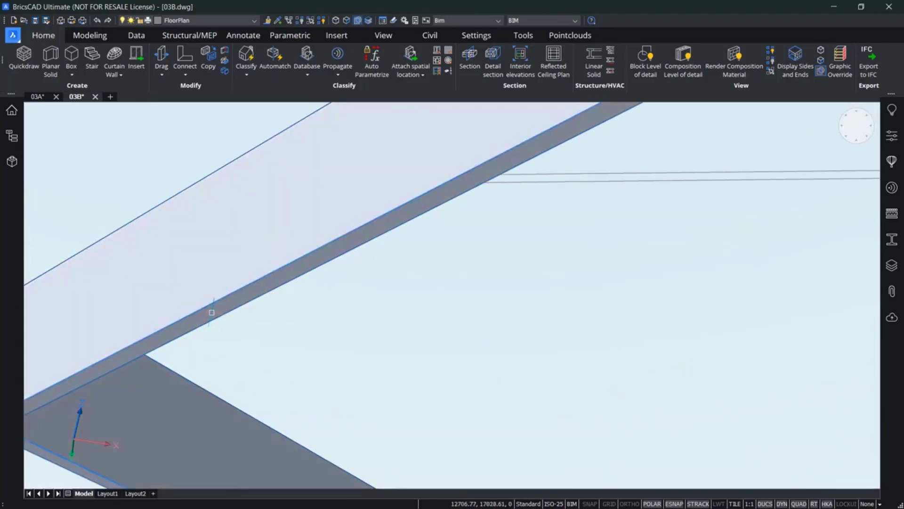
key(Tab)
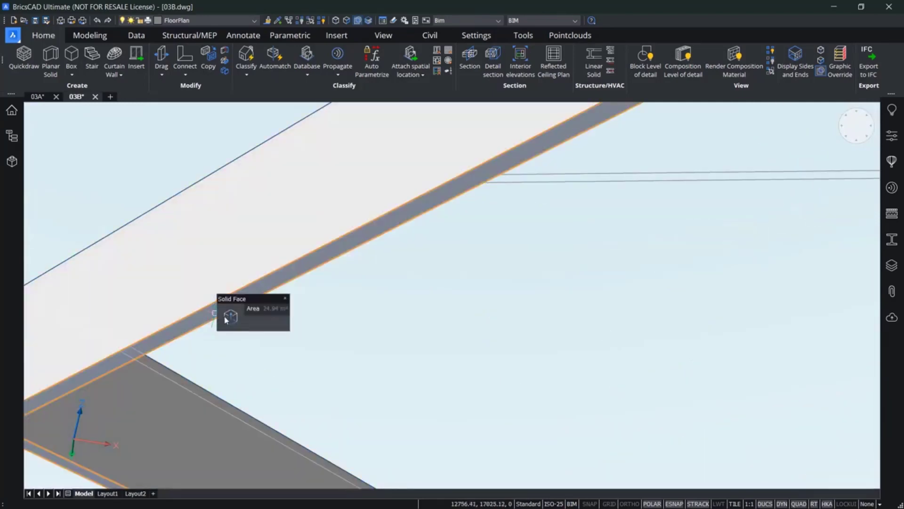
mouse_move(232, 316)
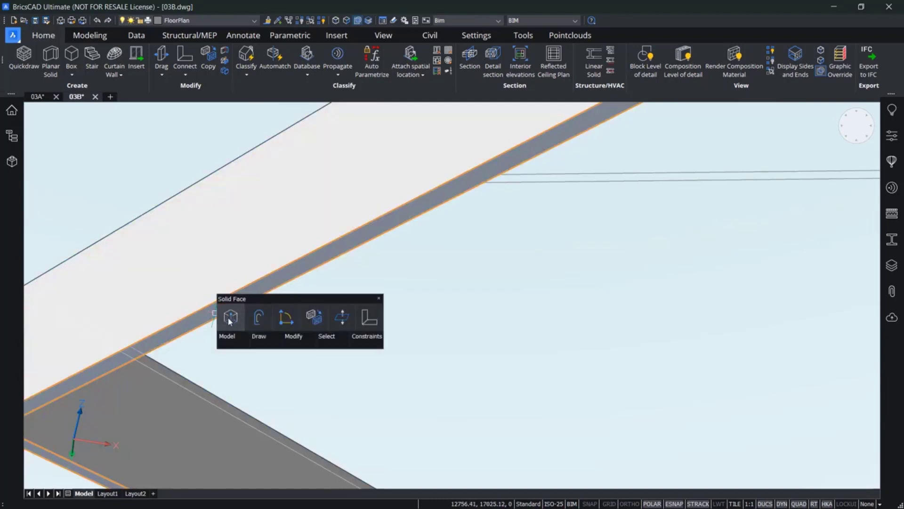
click(339, 322)
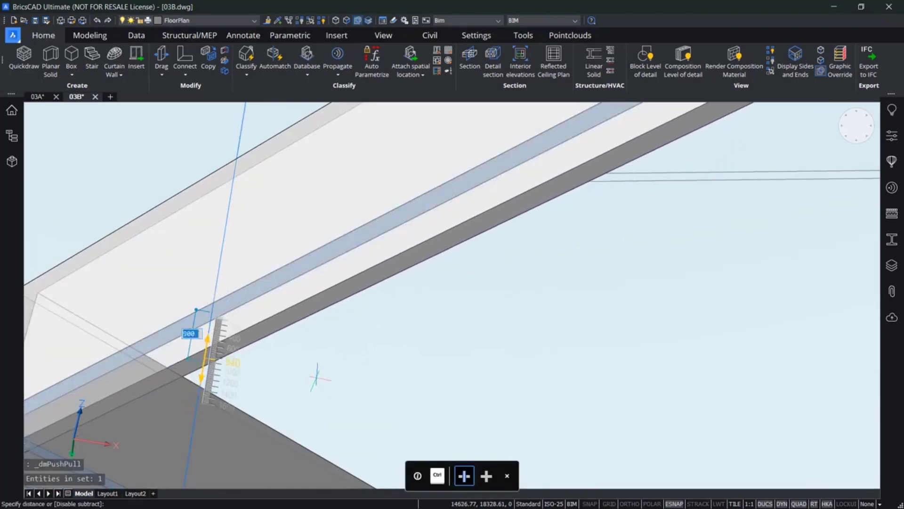
text(259)
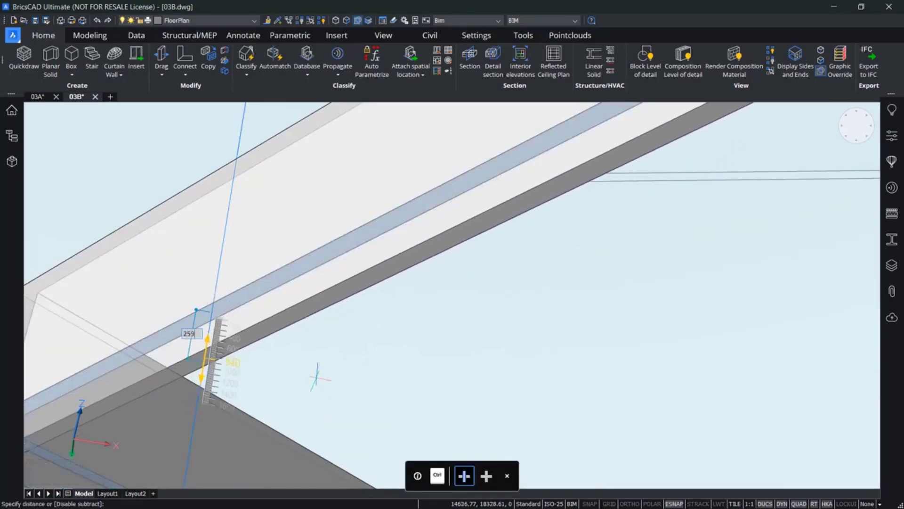
key(BackSpace)
text(0)
key(Return)
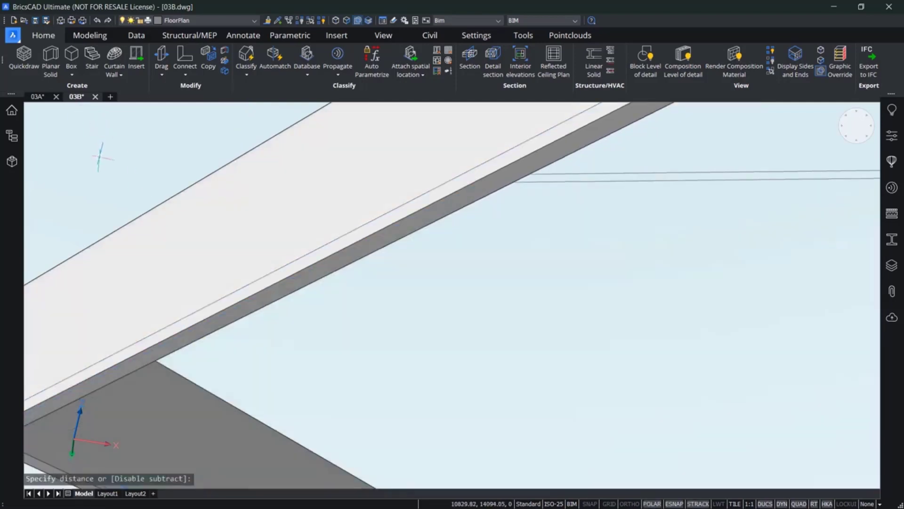
Extrude the detected strip boundary at the base of the wall's inner face horizontally across the plan, up to where the opposite rounded corner begins
scroll(100, 154, down, 1)
shift+middle_drag(99, 154, 95, 294)
middle_drag(349, 296, 292, 344)
middle_drag(333, 311, 289, 338)
mouse_move(181, 280)
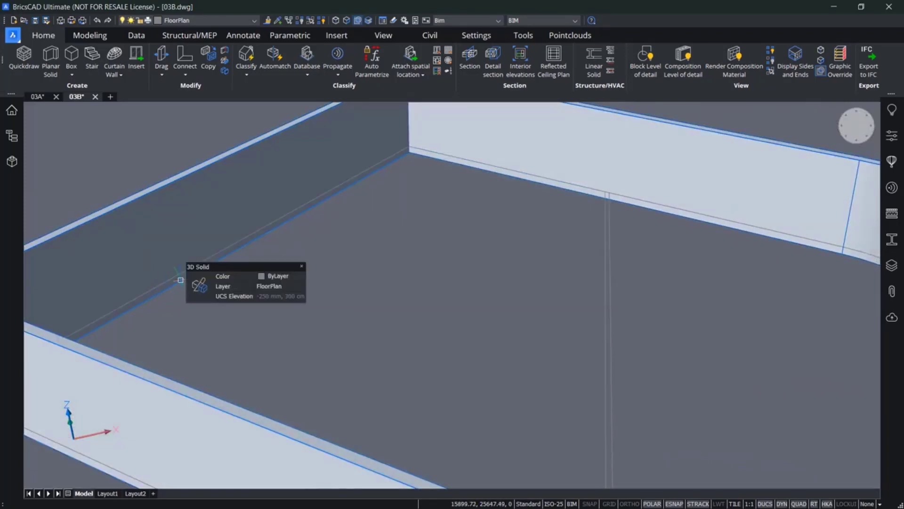
scroll(160, 294, up, 3)
middle_drag(136, 274, 230, 271)
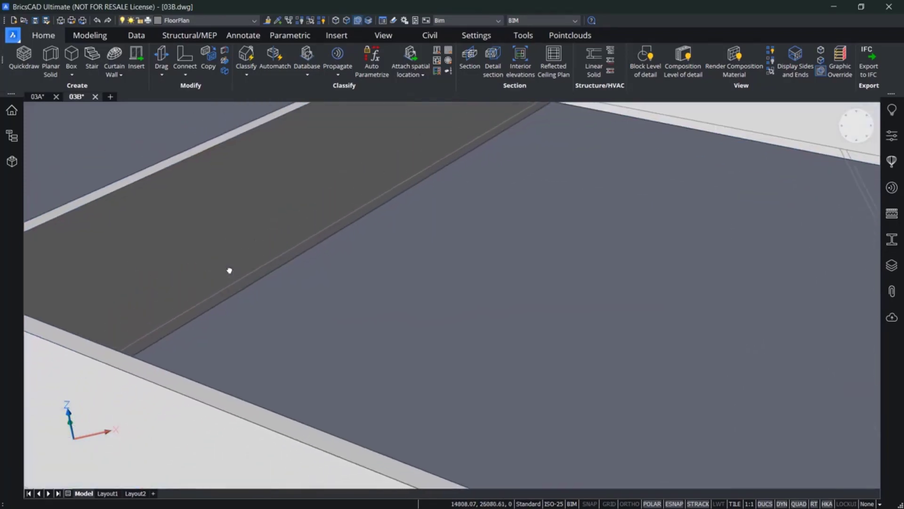
mouse_move(254, 309)
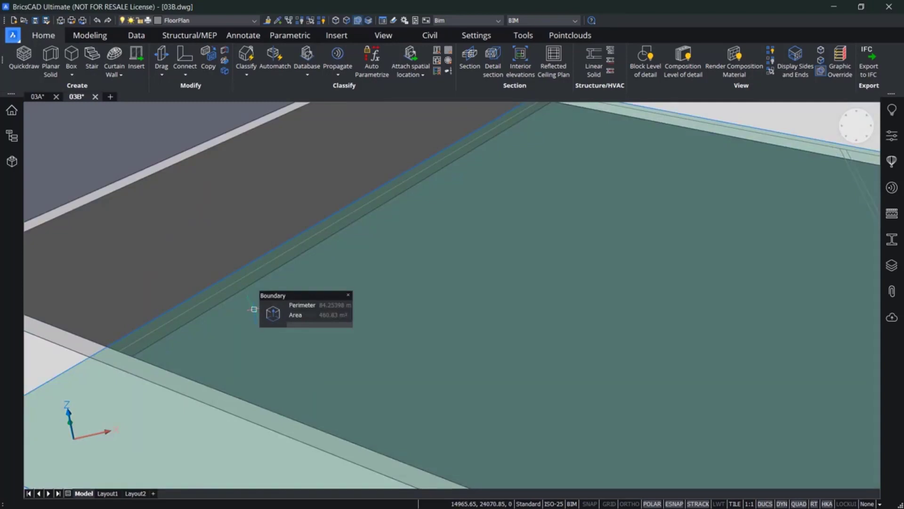
scroll(228, 306, up, 4)
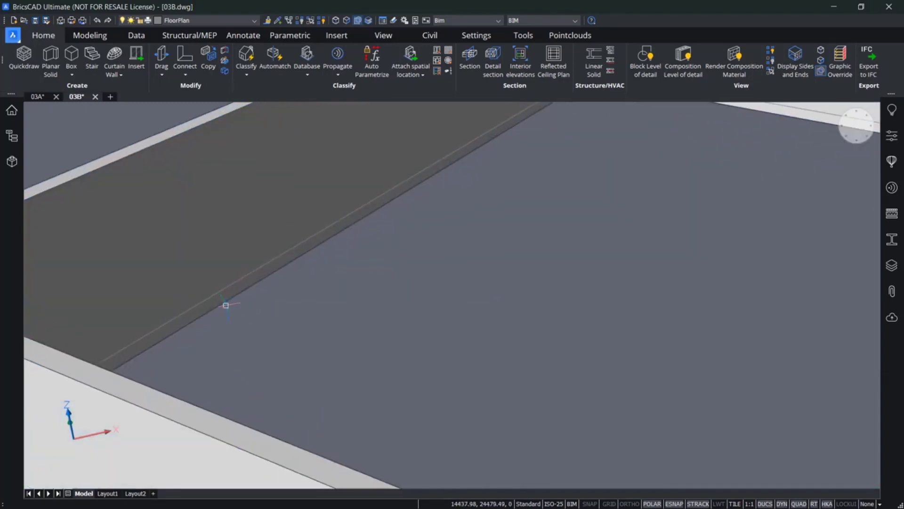
mouse_move(220, 296)
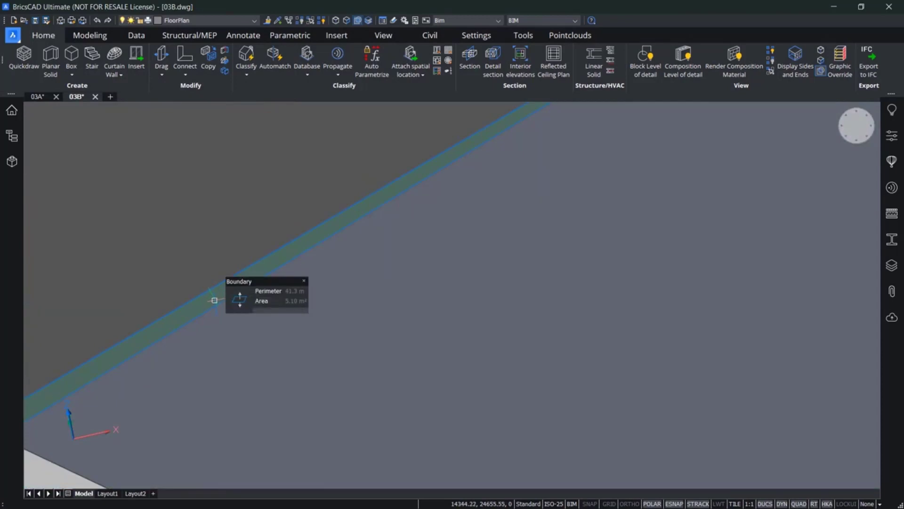
key(ctrl)
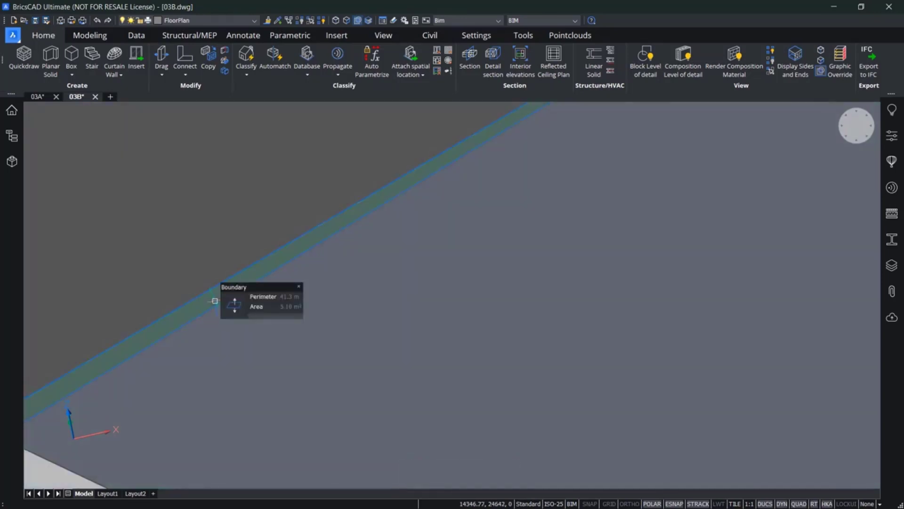
mouse_move(234, 309)
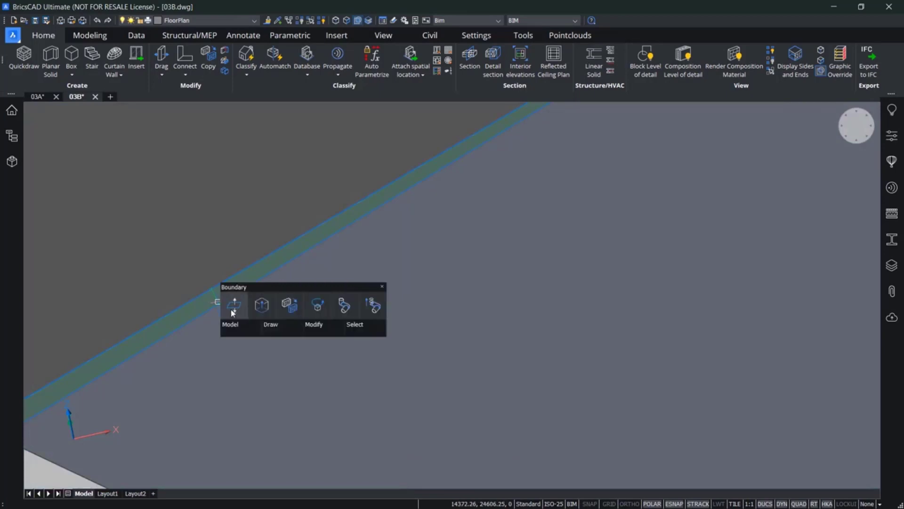
click(260, 311)
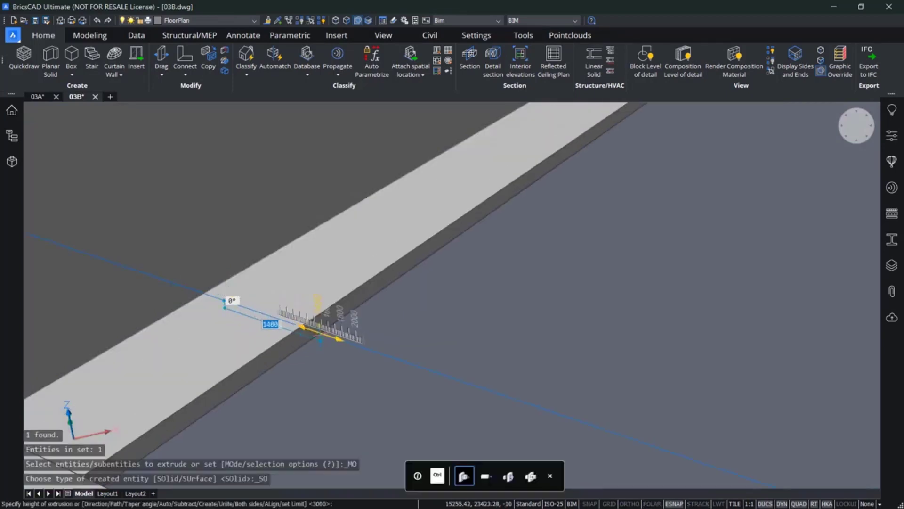
scroll(325, 336, down, 2)
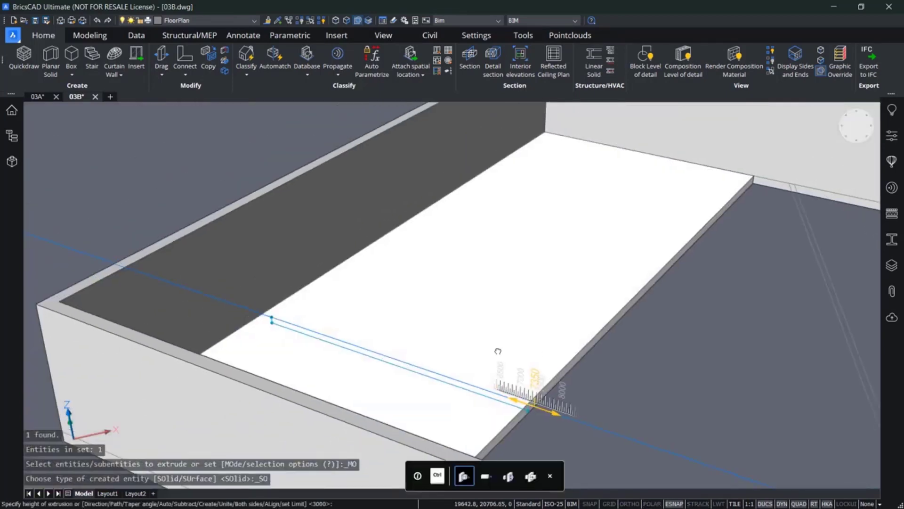
middle_drag(498, 352, 207, 305)
scroll(207, 305, down, 4)
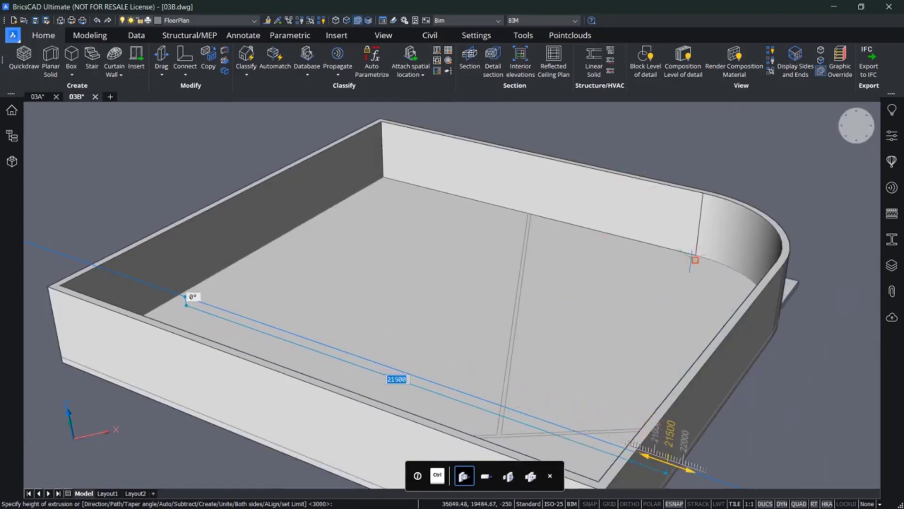
click(693, 252)
Turn off boundary detection and connect the floor slab's open end face to the nearest entity with Connect With Nearest
middle_drag(712, 162, 739, 165)
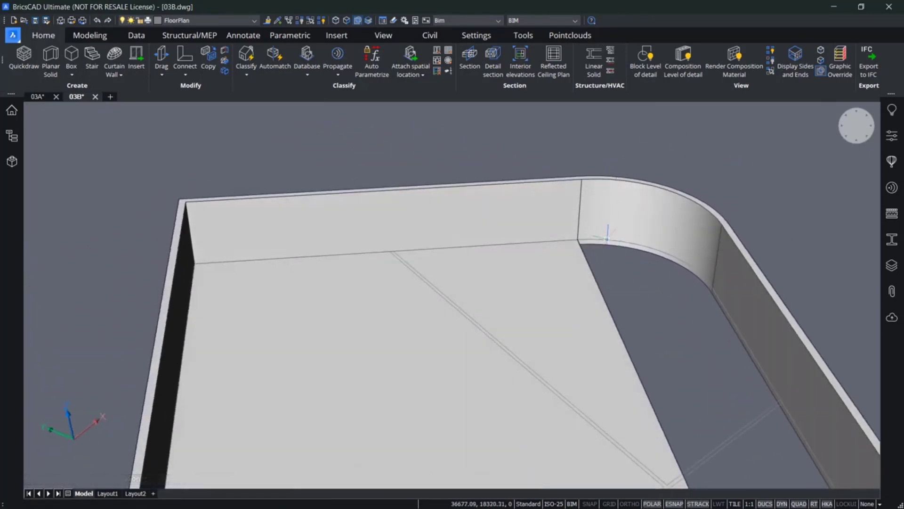
shift+middle_drag(644, 292, 687, 305)
scroll(769, 338, up, 3)
middle_drag(773, 329, 664, 285)
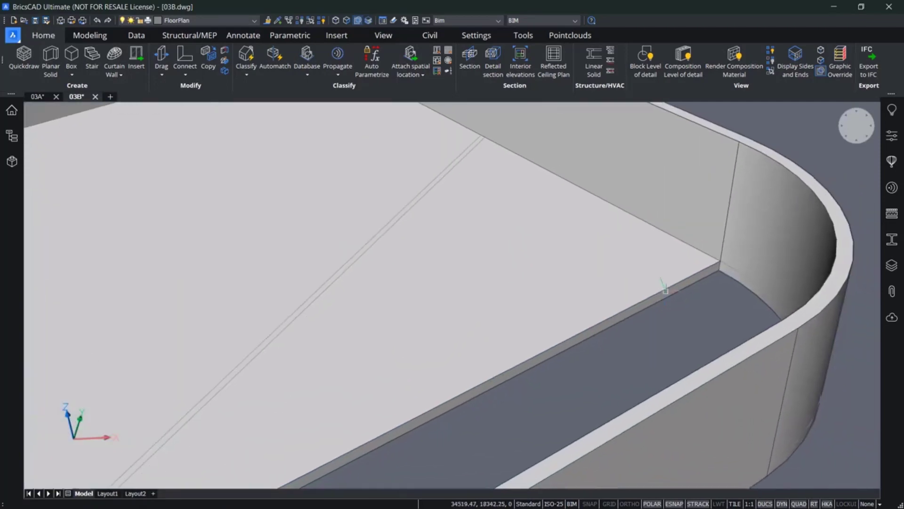
click(358, 20)
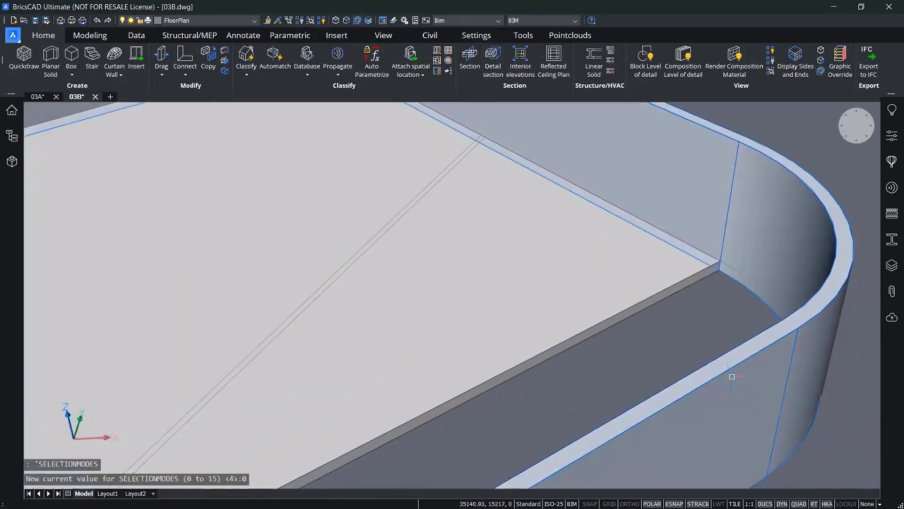
scroll(659, 337, down, 2)
scroll(611, 343, up, 5)
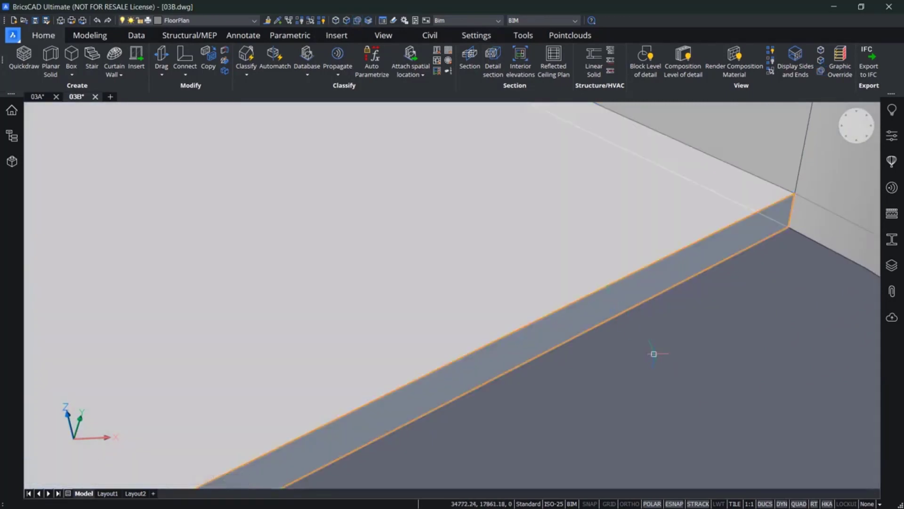
scroll(651, 353, down, 2)
mouse_move(661, 386)
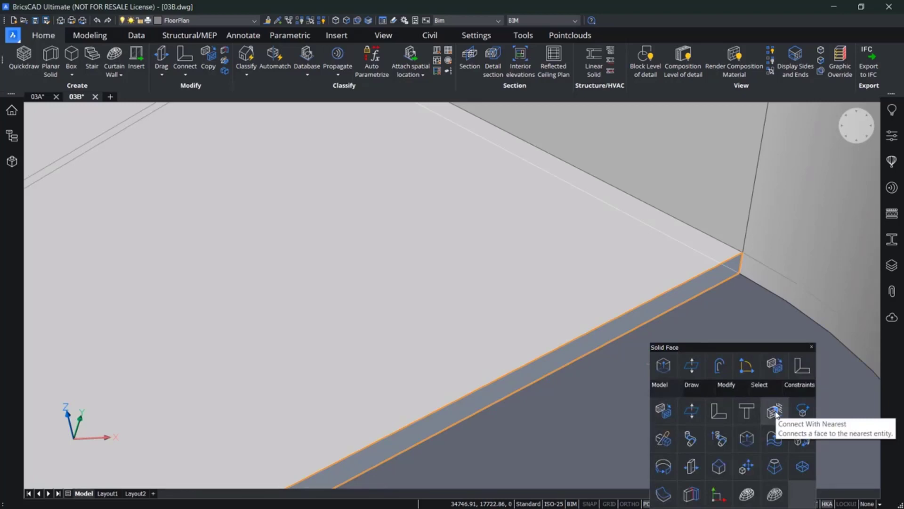
click(775, 413)
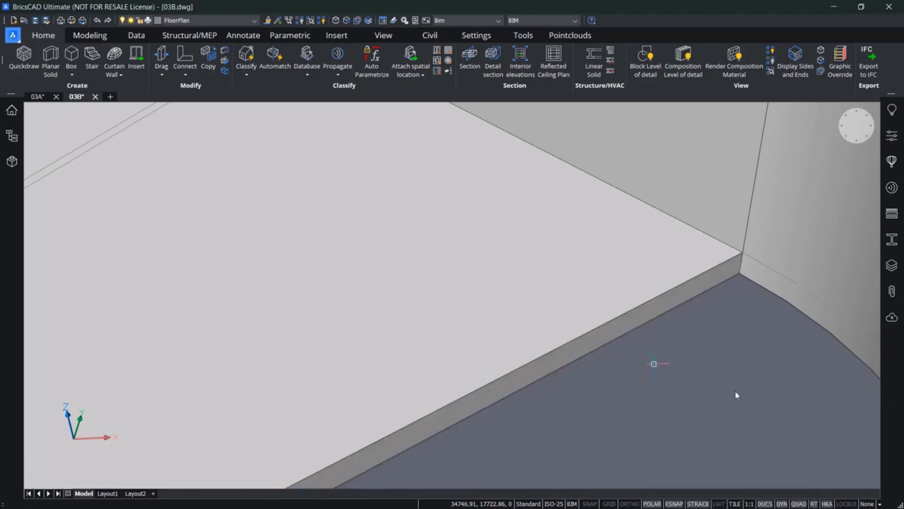
Inspect how the floor slab meets the rounded wall corner, selecting the slab, clearing the selection and viewing the whole building
scroll(590, 338, down, 5)
mouse_move(539, 341)
middle_down()
mouse_move(457, 317)
mouse_move(563, 335)
mouse_move(638, 321)
mouse_move(533, 329)
mouse_move(589, 327)
mouse_move(557, 350)
mouse_move(542, 344)
middle_up()
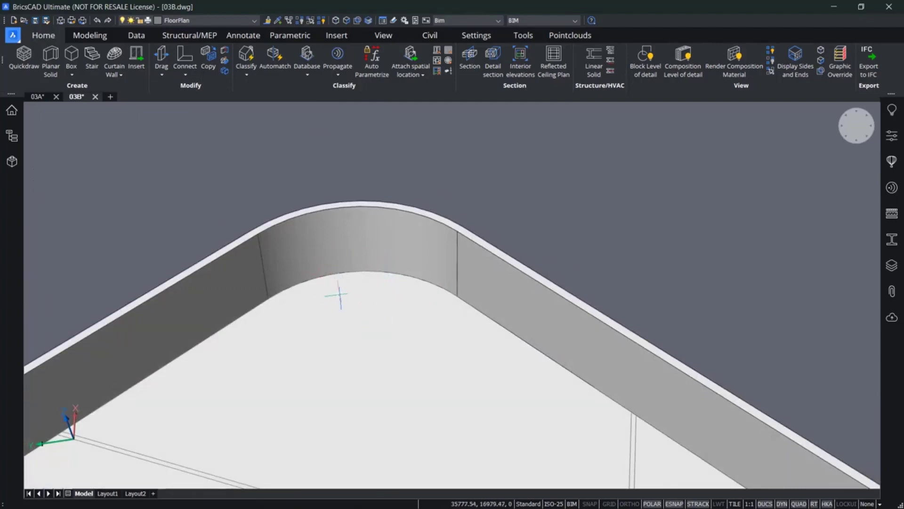
click(334, 282)
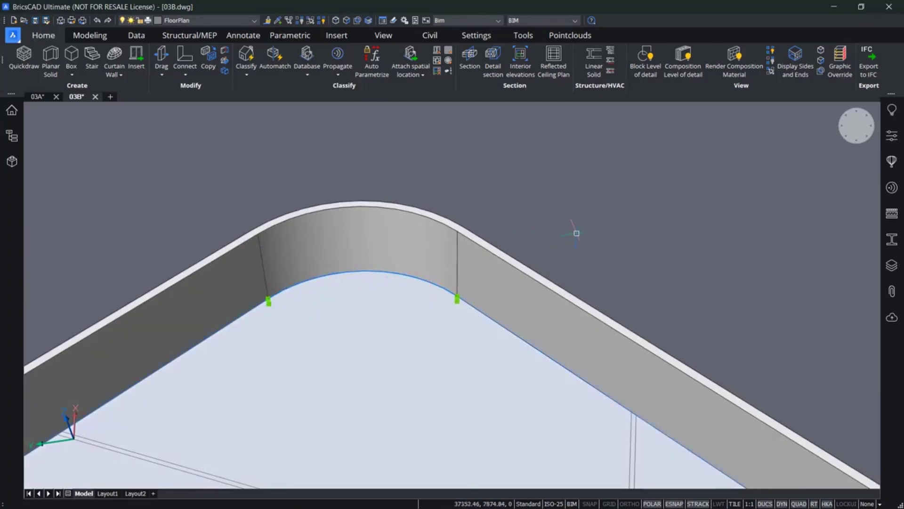
shift+middle_drag(575, 232, 680, 253)
key(Escape)
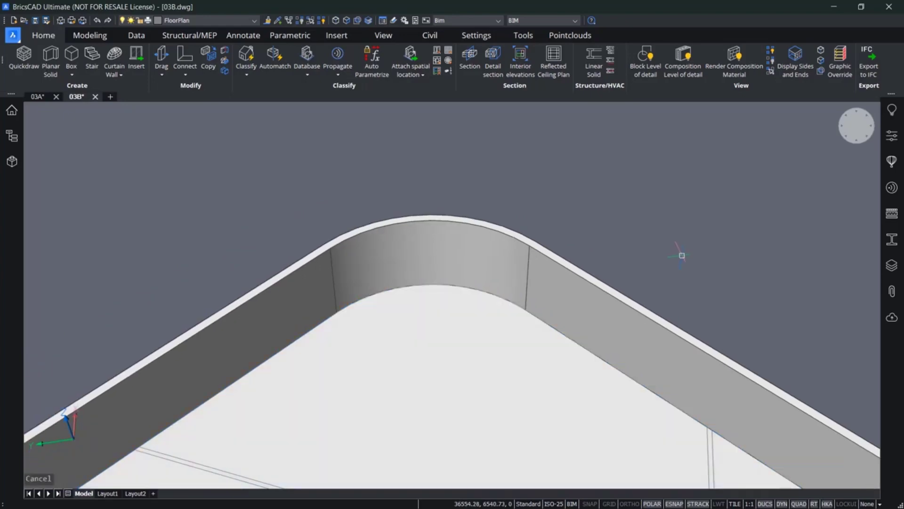
shift+middle_drag(709, 254, 425, 242)
scroll(425, 243, down, 6)
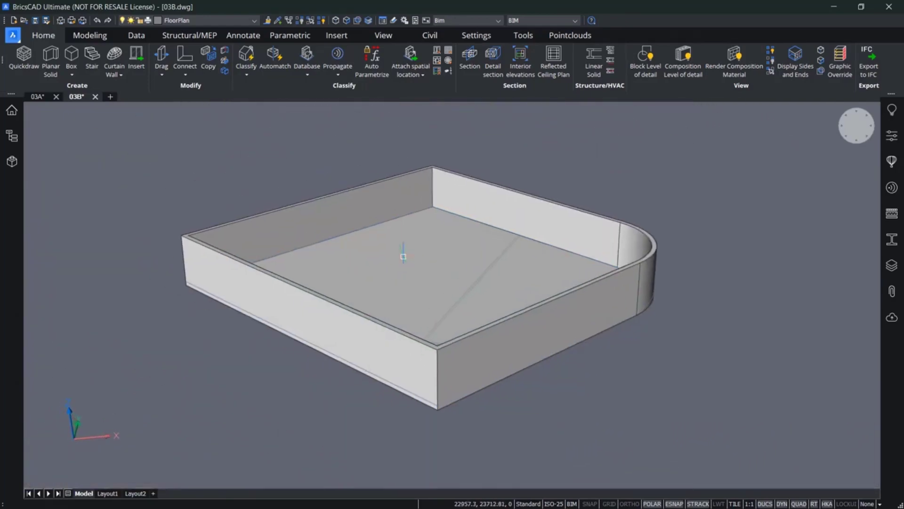
Split the outer wall solid into separate wall solids
click(348, 210)
mouse_move(727, 248)
middle_down()
mouse_move(713, 279)
mouse_move(702, 269)
mouse_move(714, 247)
mouse_move(716, 257)
middle_up()
key(Escape)
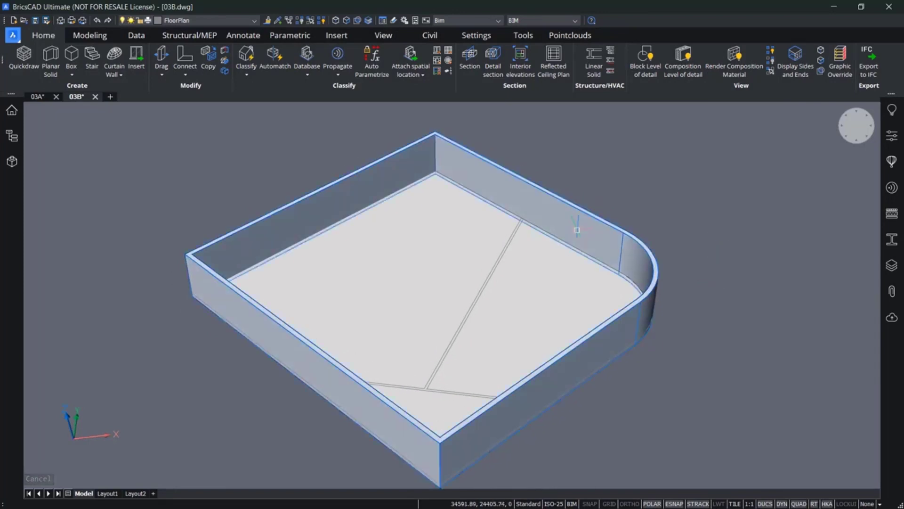
mouse_move(595, 234)
click(568, 221)
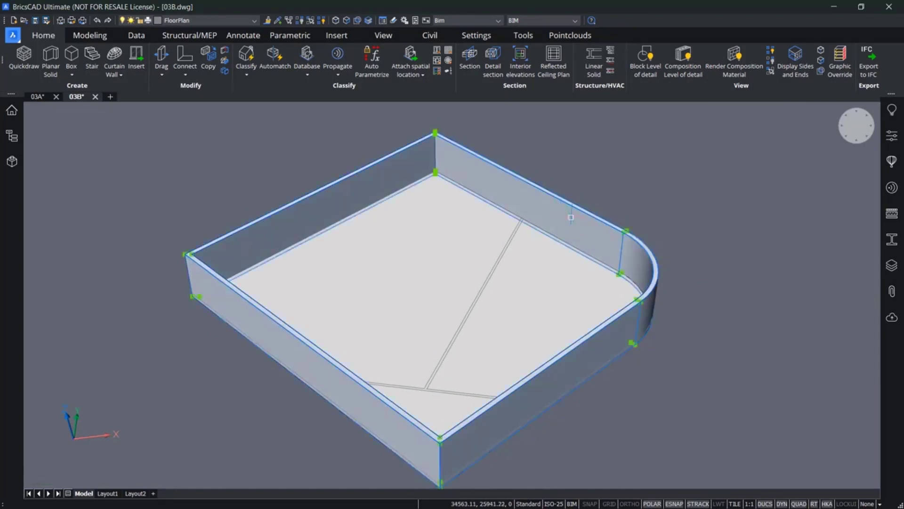
mouse_move(598, 231)
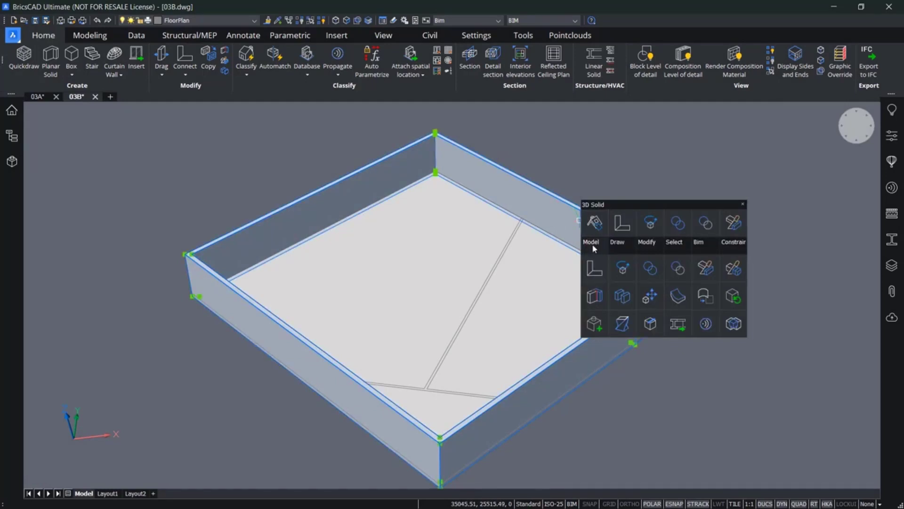
click(595, 296)
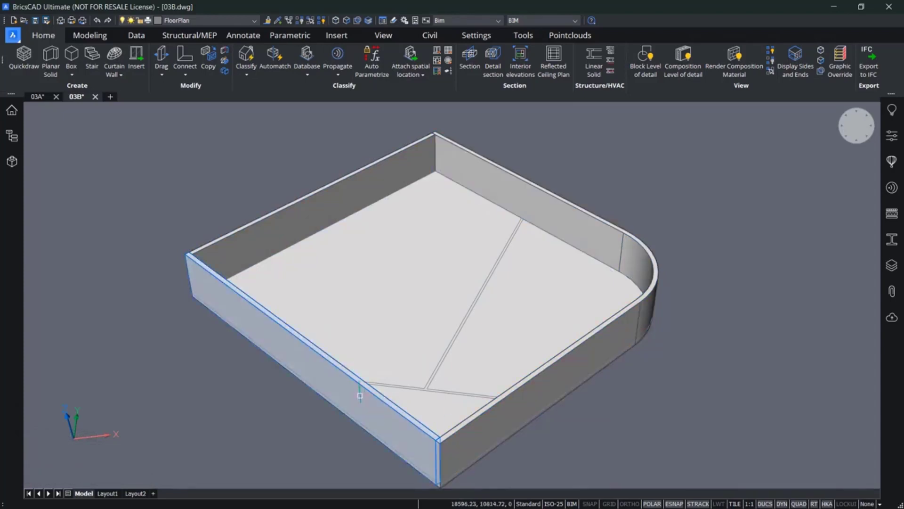
Check the split result by selecting the individual wall solids, then clear the selection
click(366, 400)
click(323, 207)
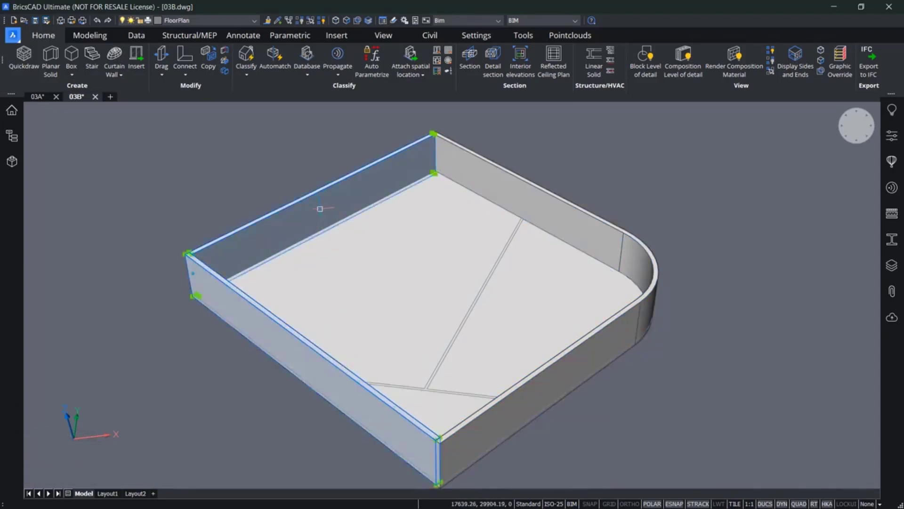
click(533, 199)
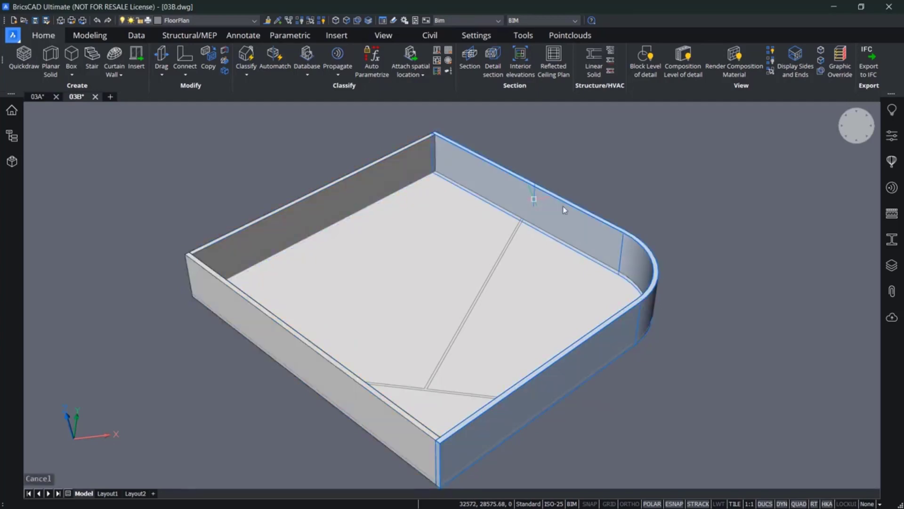
key(Escape)
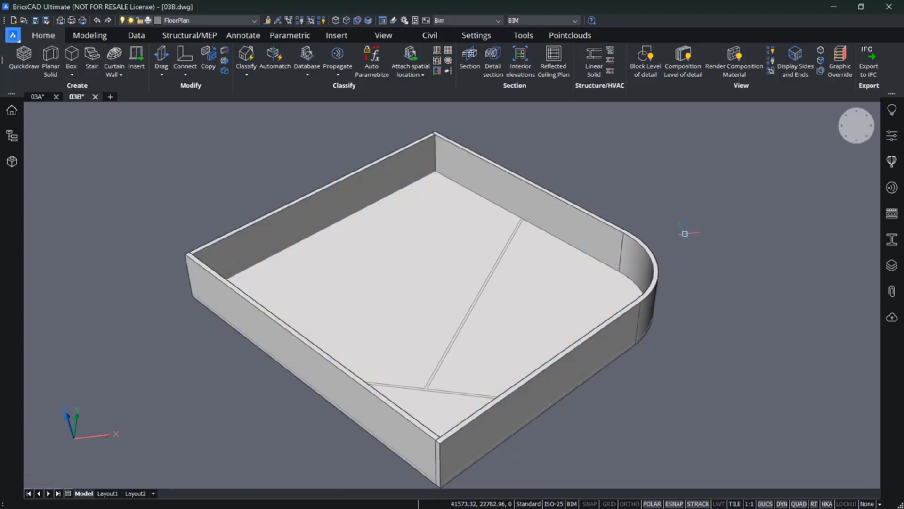
middle_drag(685, 234, 676, 231)
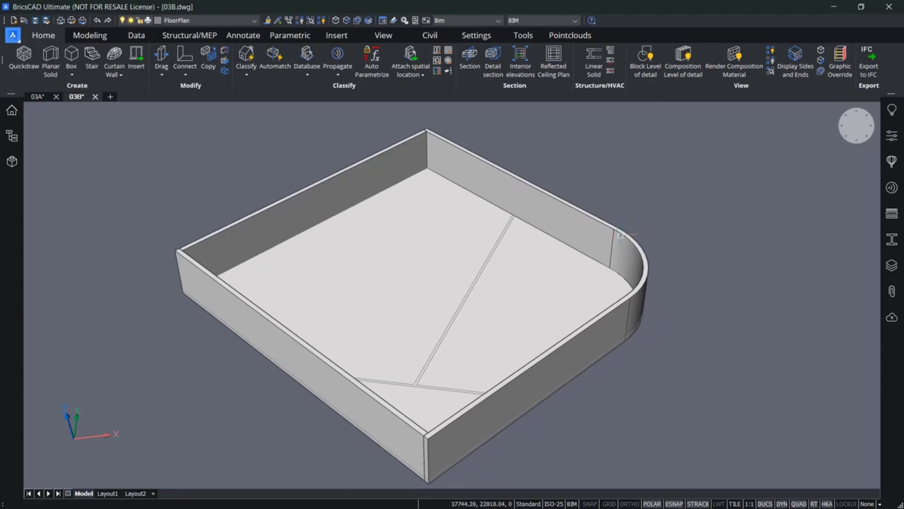
mouse_move(630, 248)
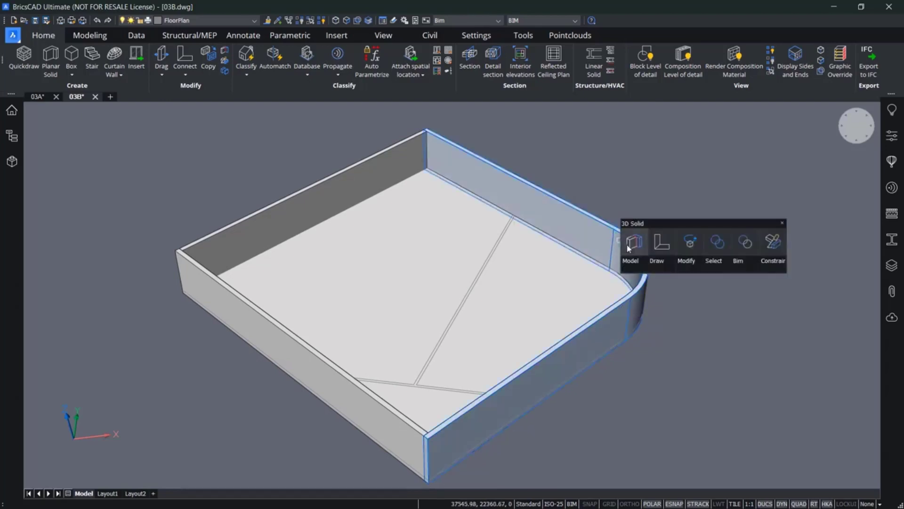
click(771, 241)
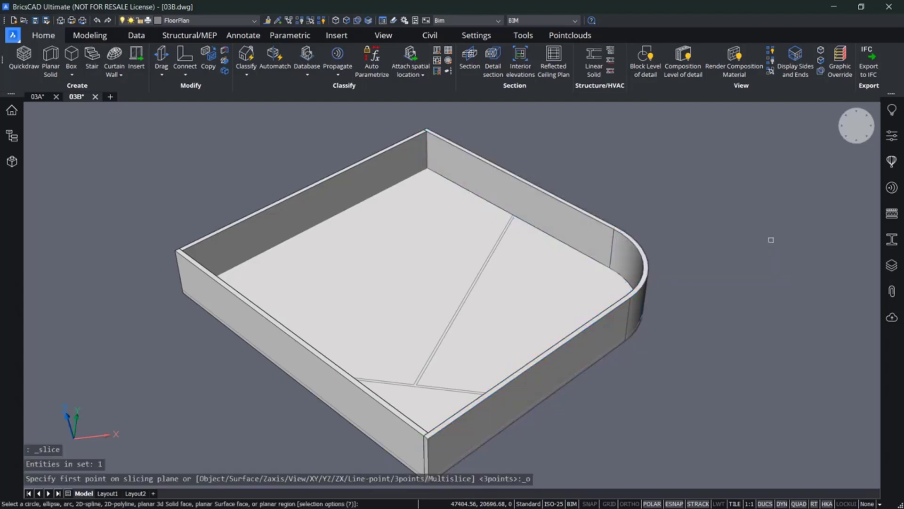
middle_drag(730, 301, 719, 291)
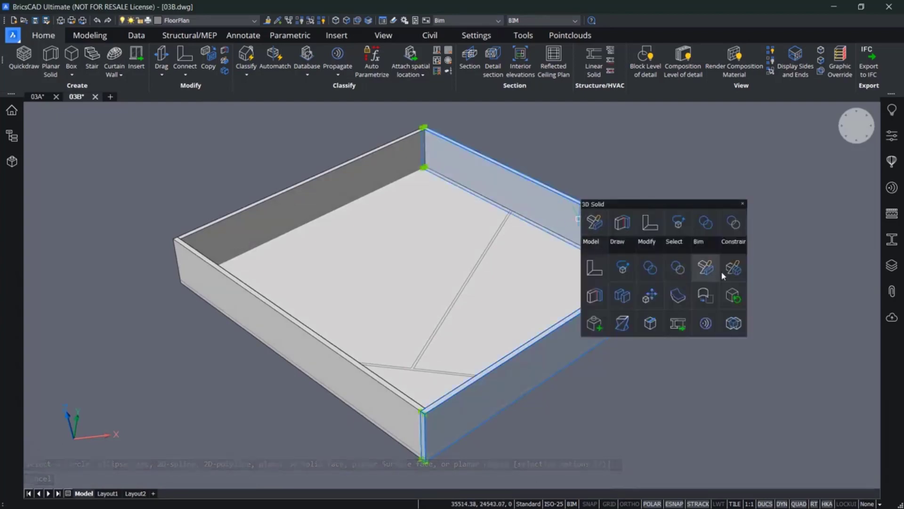
Slice the wall solid containing the rounded corner parallel to the adjoining straight wall's outer face, at 16000 mm, and select the resulting straight section
click(734, 269)
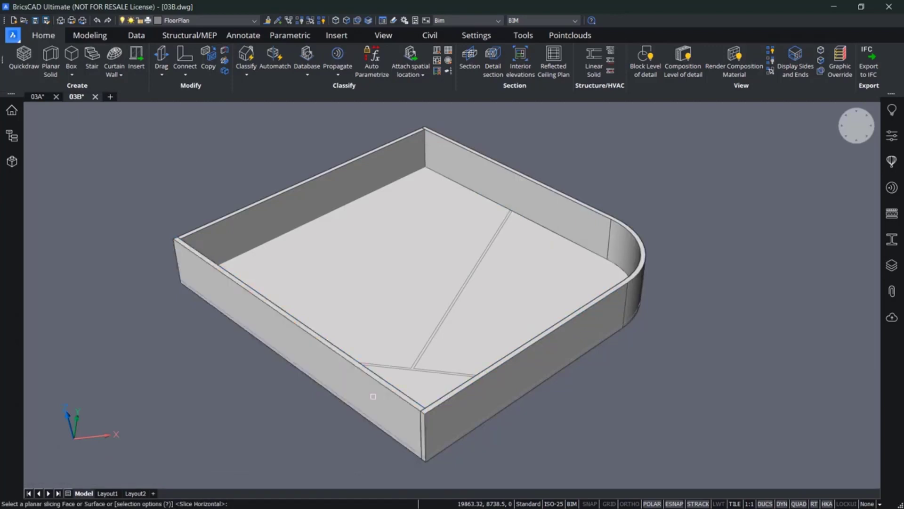
click(373, 396)
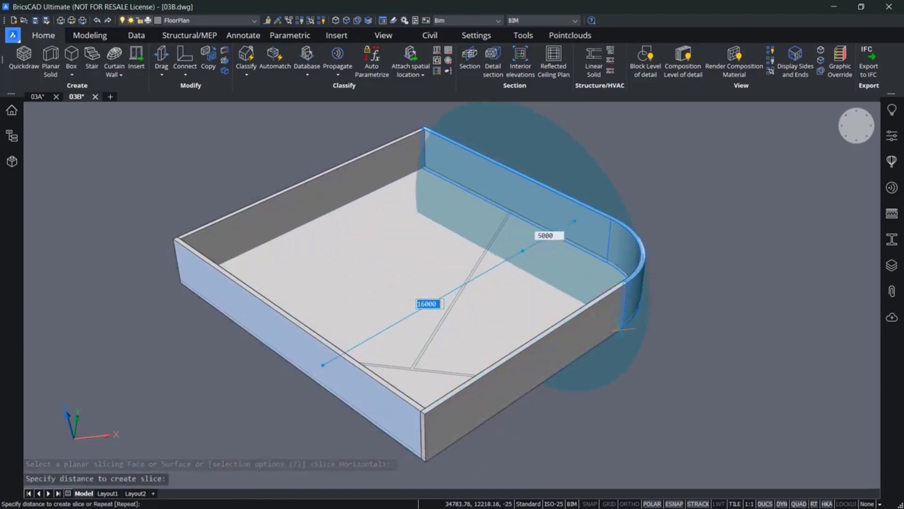
key(Return)
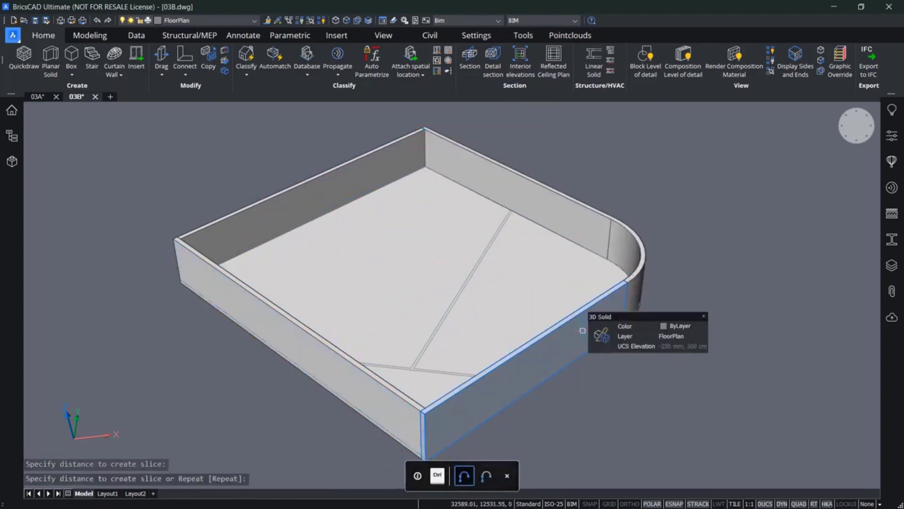
click(584, 330)
middle_drag(568, 338, 520, 354)
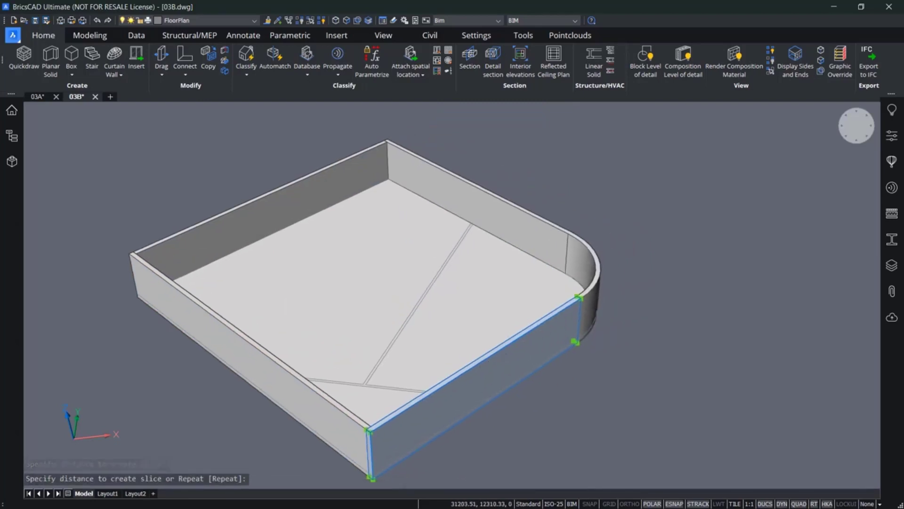
Slice the wall solid containing the rounded corner where its curve meets the remaining straight wall
click(598, 275)
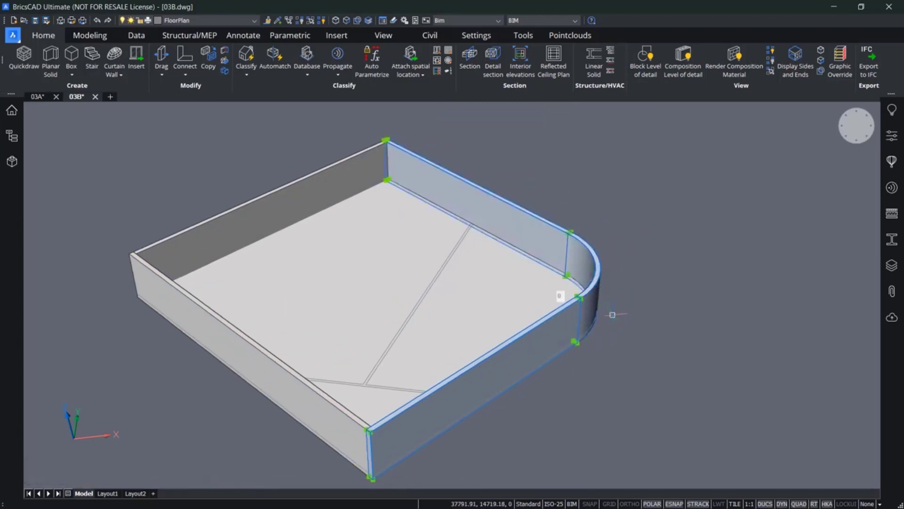
key(Escape)
click(583, 253)
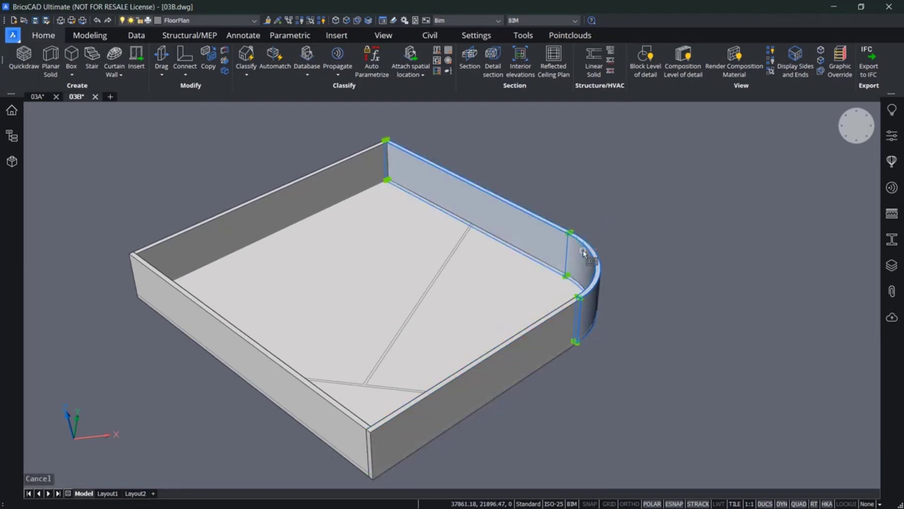
right_click(648, 243)
click(647, 243)
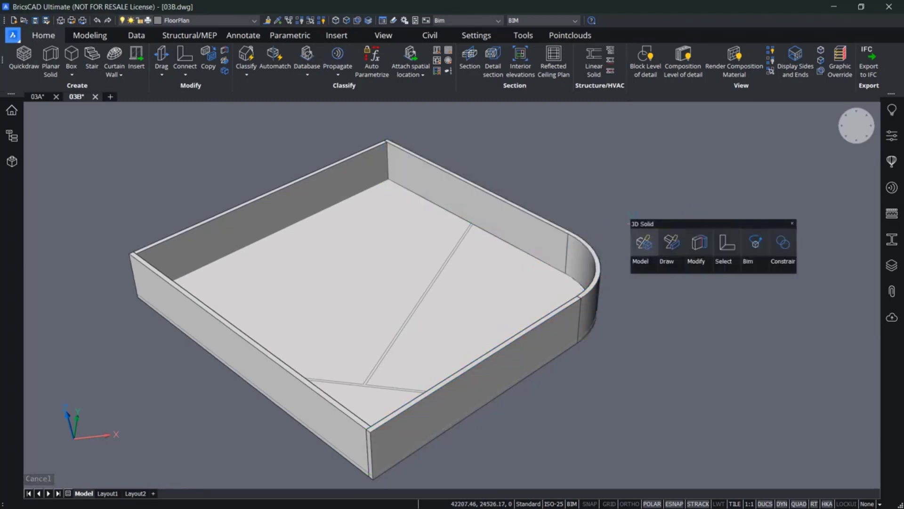
click(565, 275)
key(Escape)
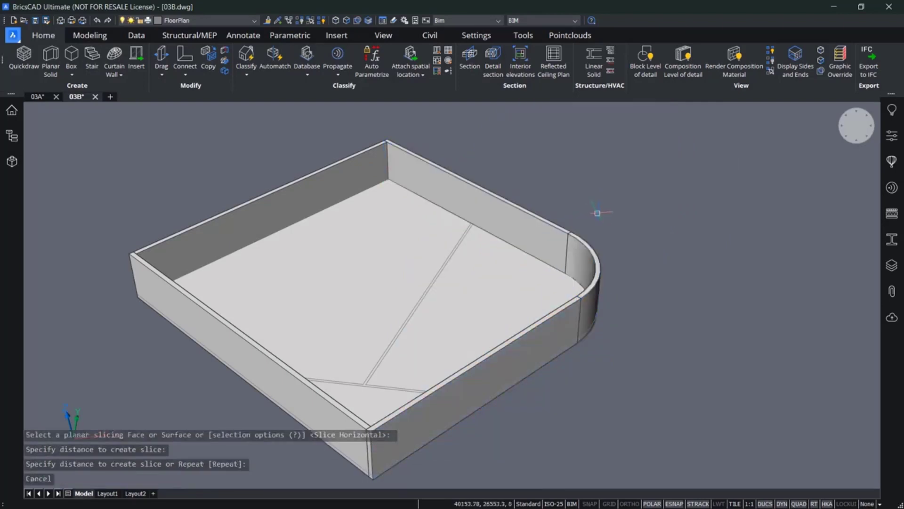
Check the slices by selecting the curved wall and the four straight walls separately, then clear the selection
click(587, 253)
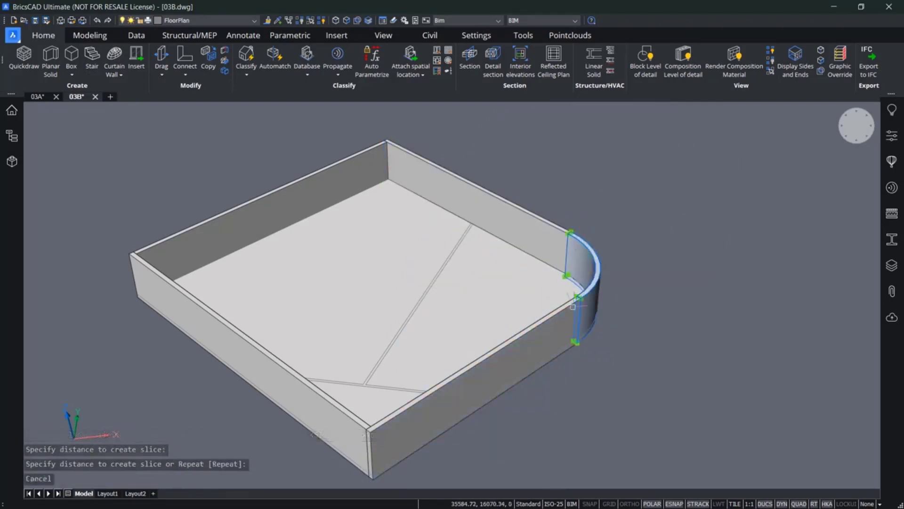
key(Escape)
click(543, 229)
click(548, 332)
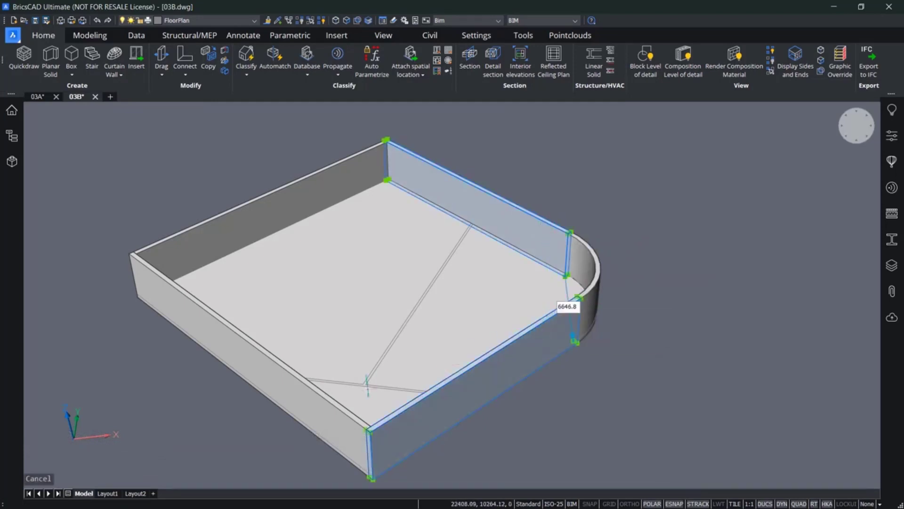
click(329, 398)
click(259, 242)
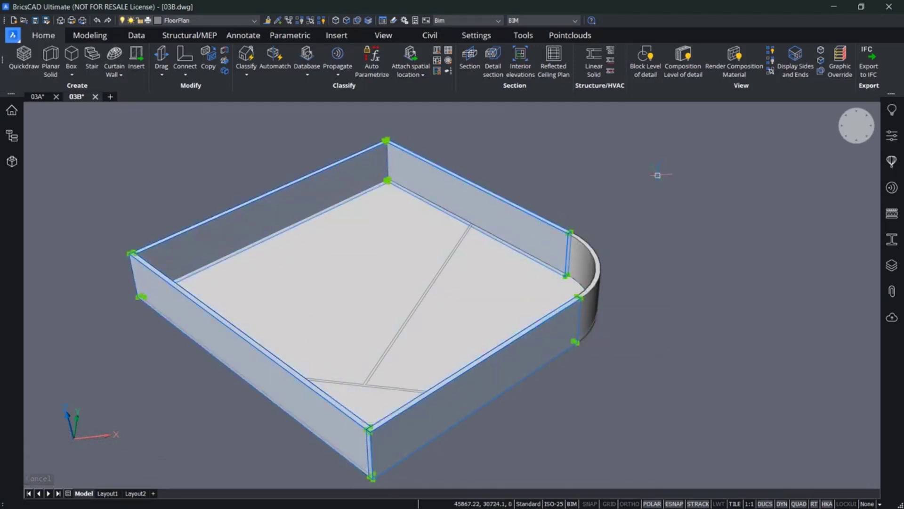
key(Escape)
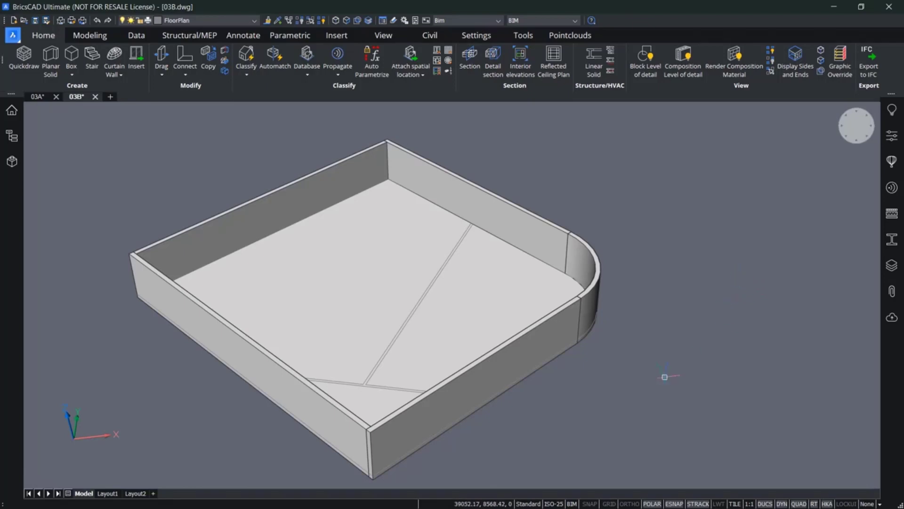
Turn on boundary detection for picking the interior wall outline on the floor slab, leaving the sides and ends display off
middle_drag(663, 382, 672, 375)
click(369, 20)
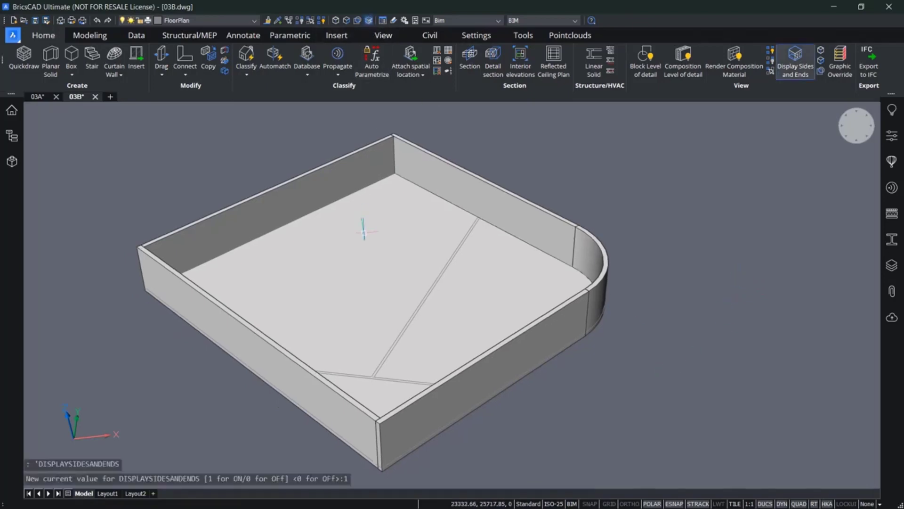
scroll(363, 369, up, 5)
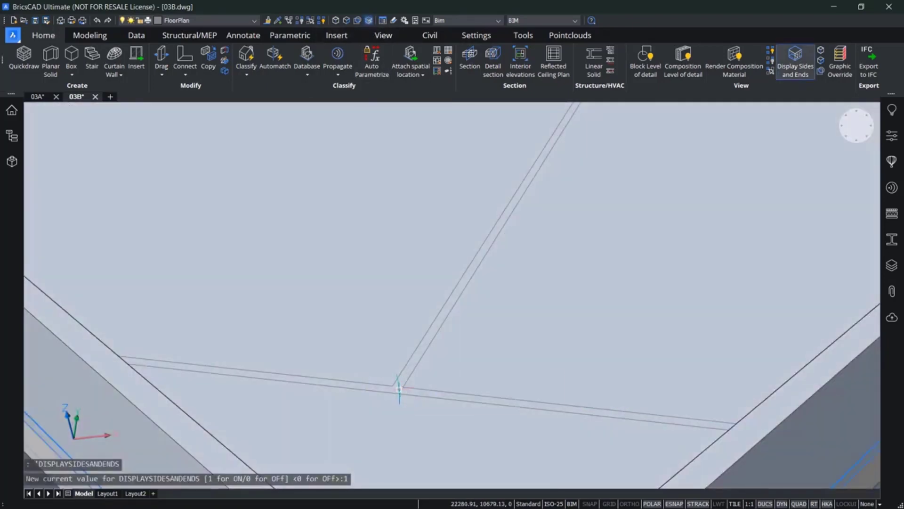
scroll(400, 389, up, 3)
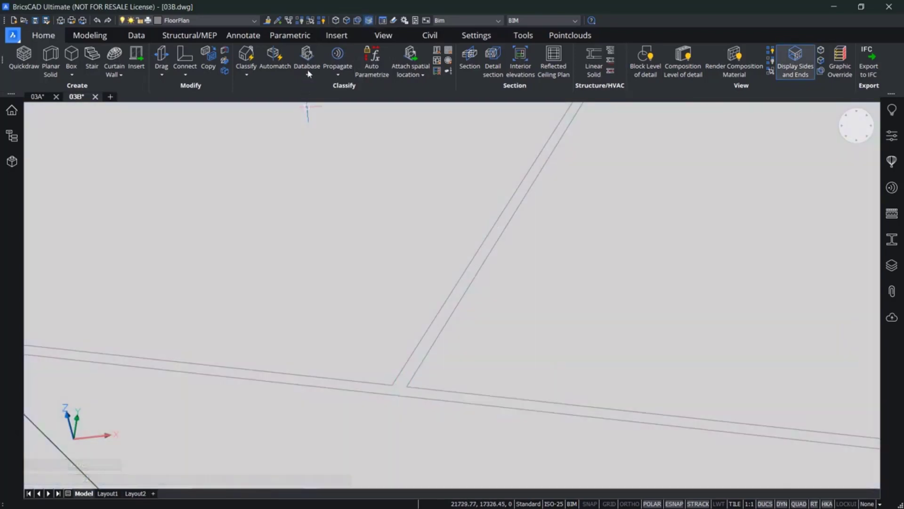
click(369, 21)
click(358, 20)
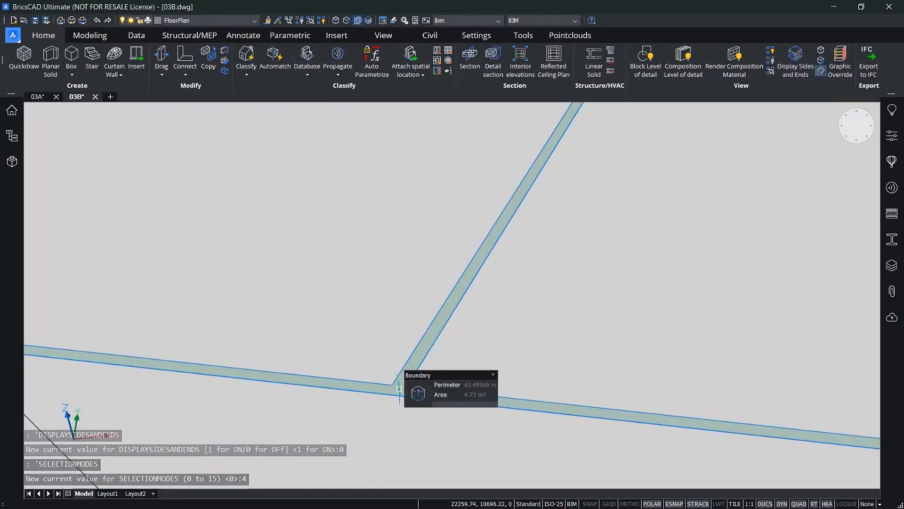
Extrude the detected interior wall boundary upward into a solid matching the outer walls' height
mouse_move(408, 393)
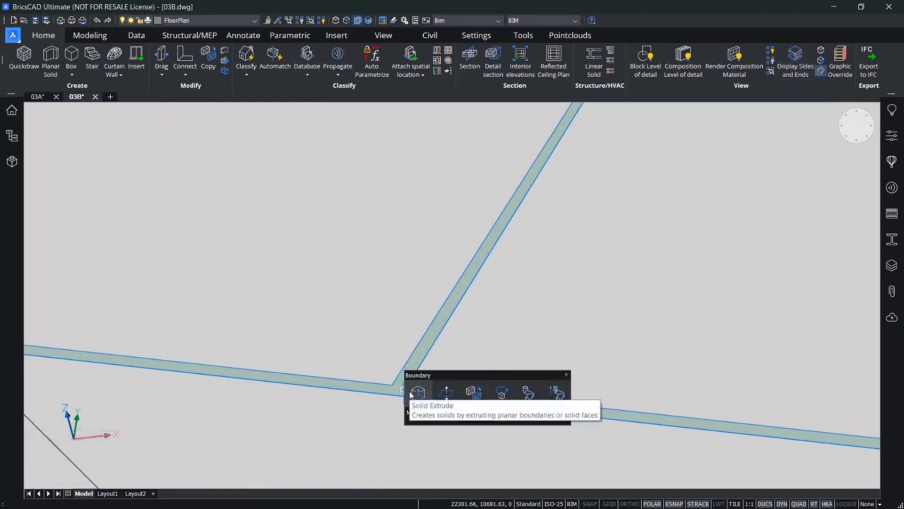
click(418, 392)
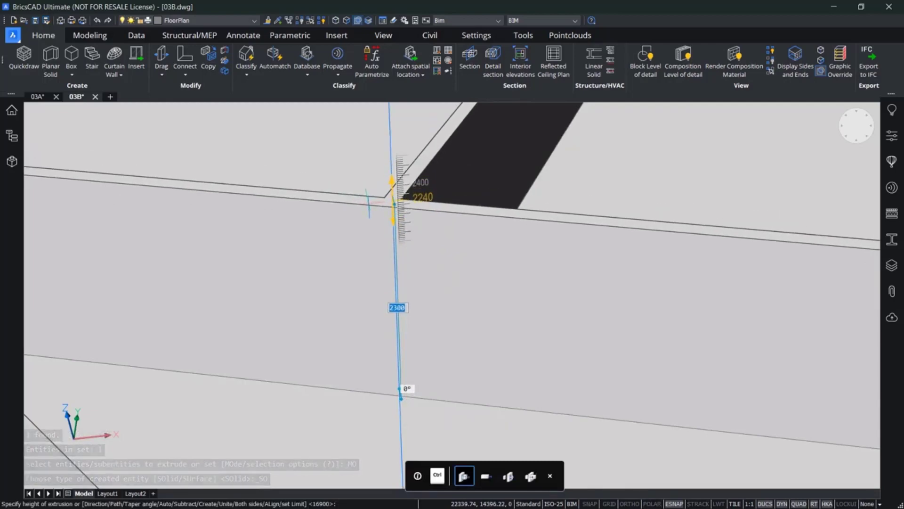
text(3)
key(Return)
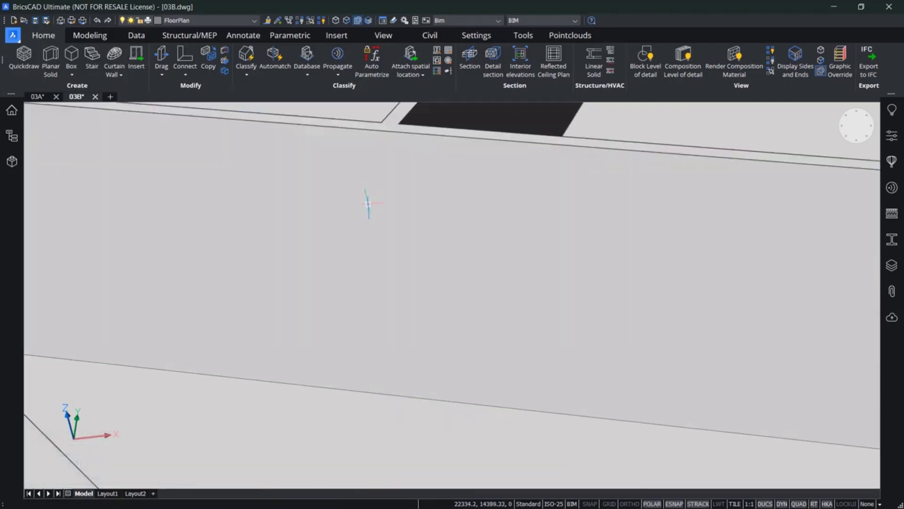
Split the interior wall solid into separate wall solids
scroll(369, 202, down, 10)
shift+middle_drag(371, 196, 512, 381)
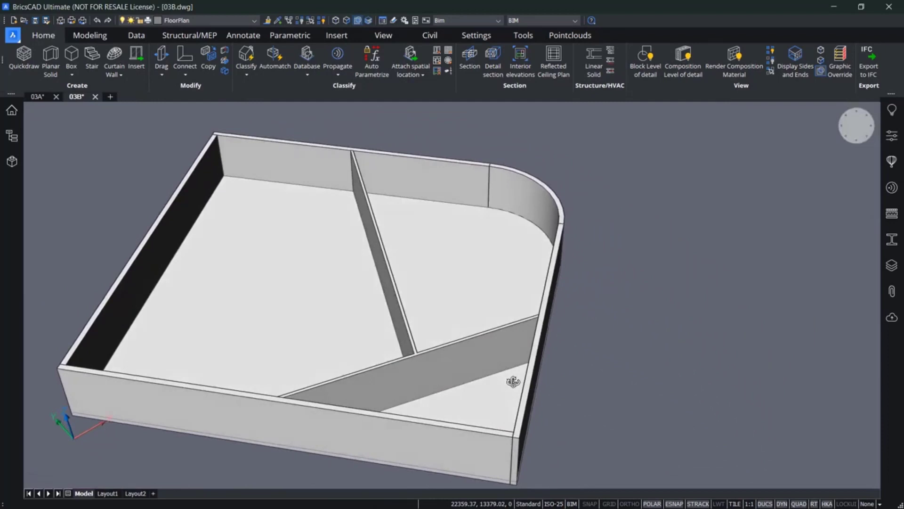
click(444, 367)
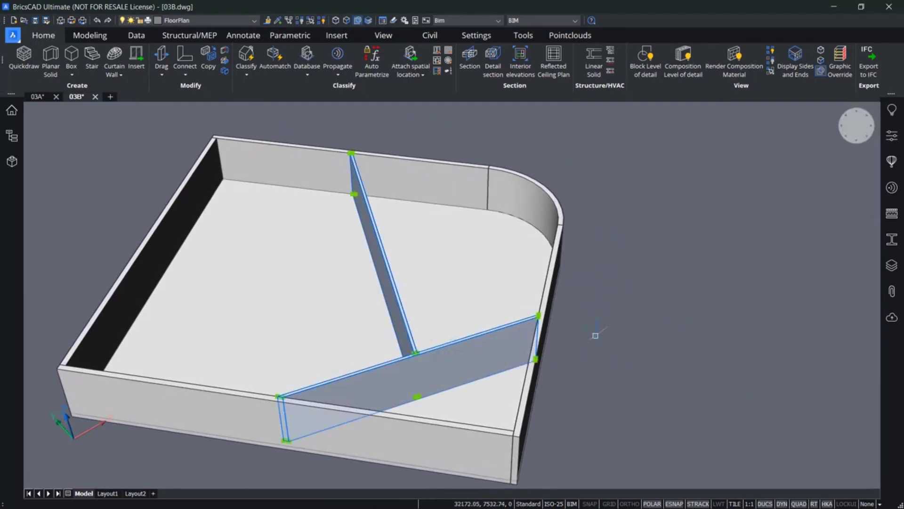
mouse_move(499, 358)
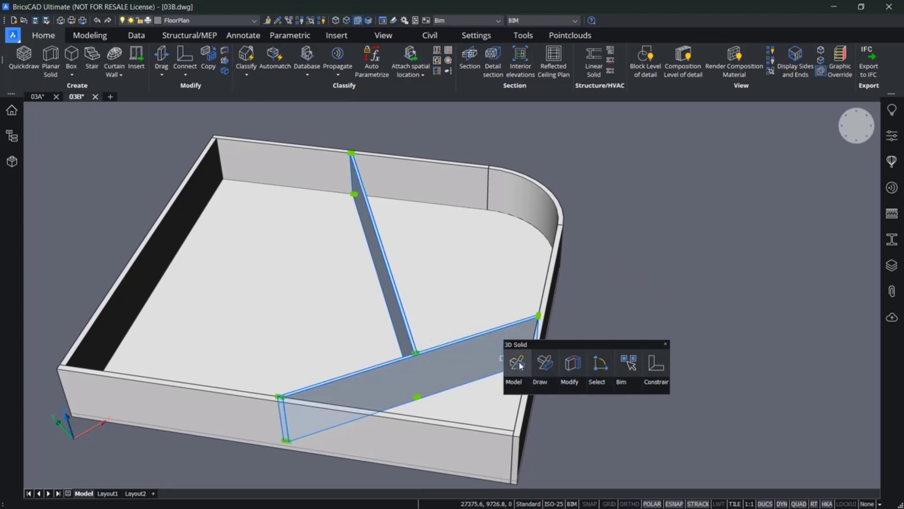
click(571, 364)
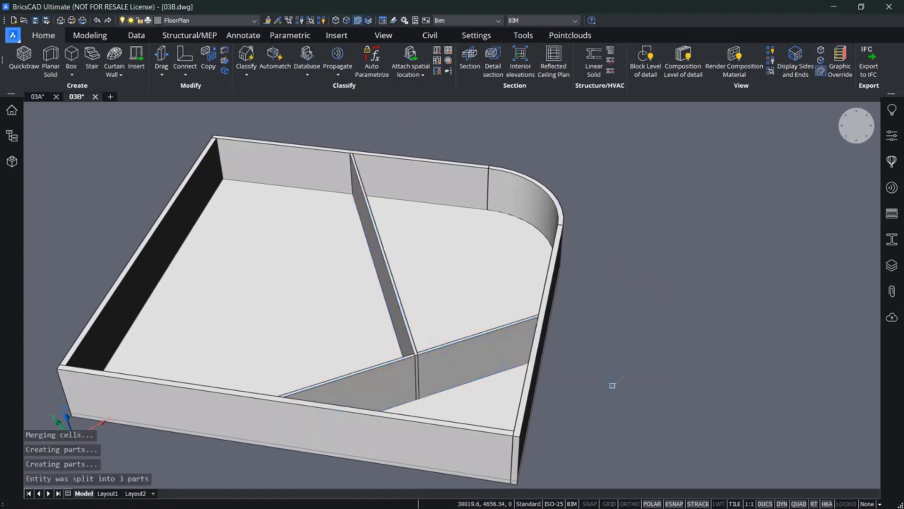
Inspect the junction of the split interior walls and turn boundary detection off
scroll(418, 386, up, 5)
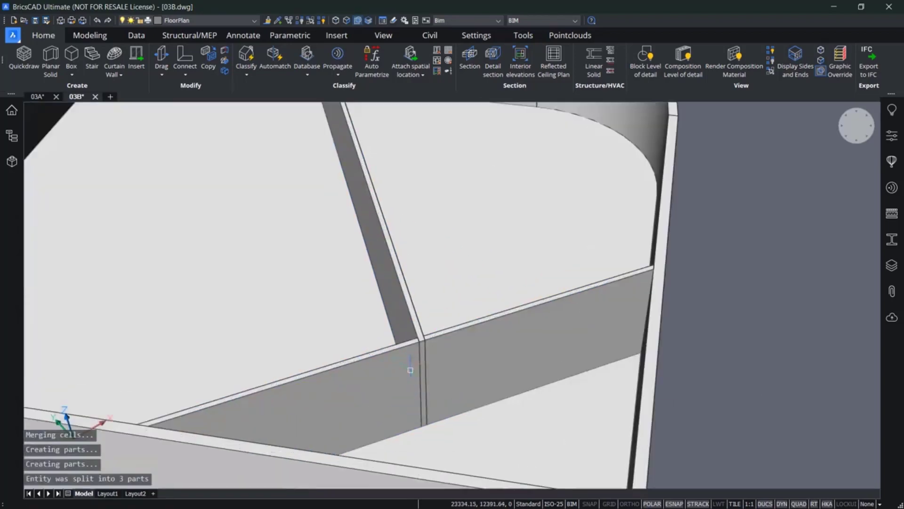
scroll(446, 344, down, 3)
middle_drag(460, 355, 434, 256)
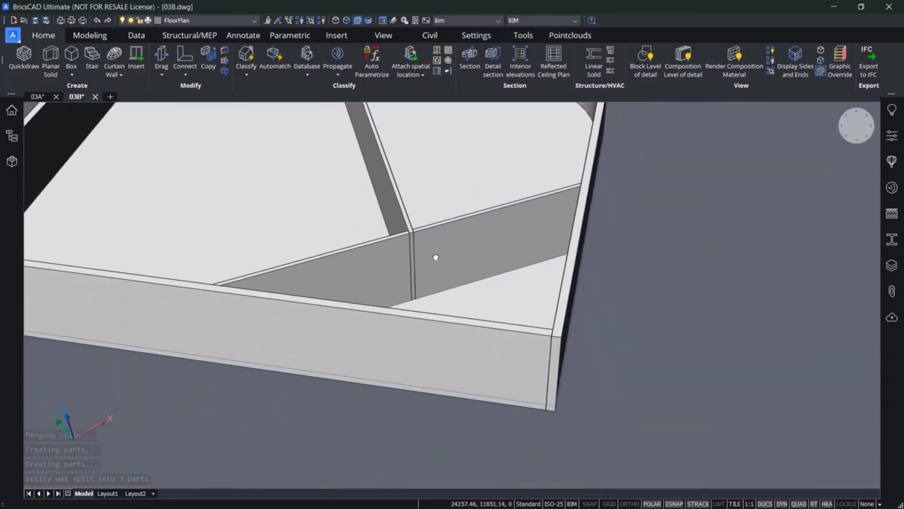
scroll(567, 336, up, 3)
middle_drag(507, 322, 638, 301)
click(357, 21)
L-connect the two straight outer walls at their shared corner, cycling through the joint variants and keeping the mitred one
scroll(428, 359, up, 3)
middle_drag(549, 260, 468, 302)
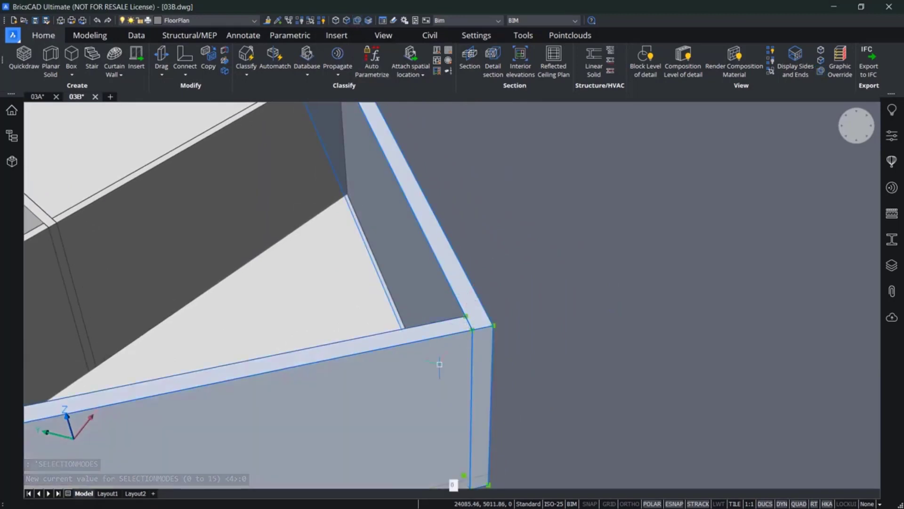
mouse_move(540, 312)
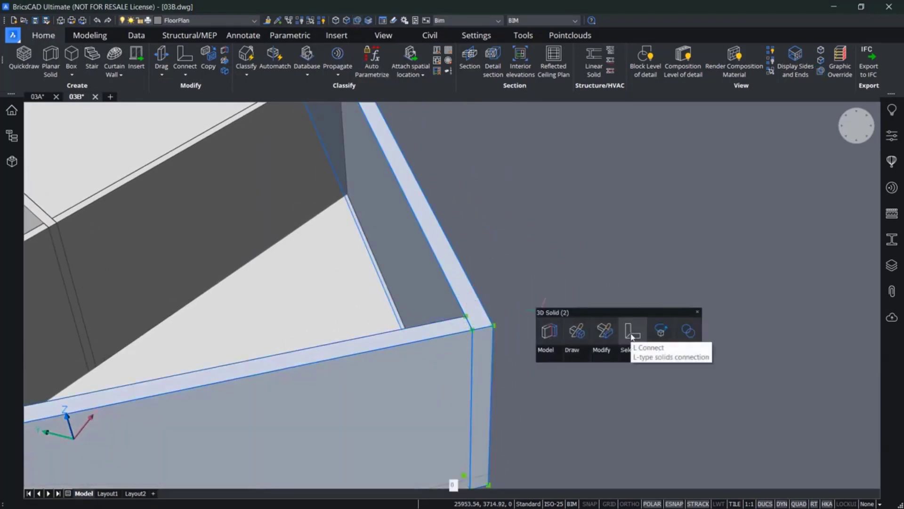
click(631, 336)
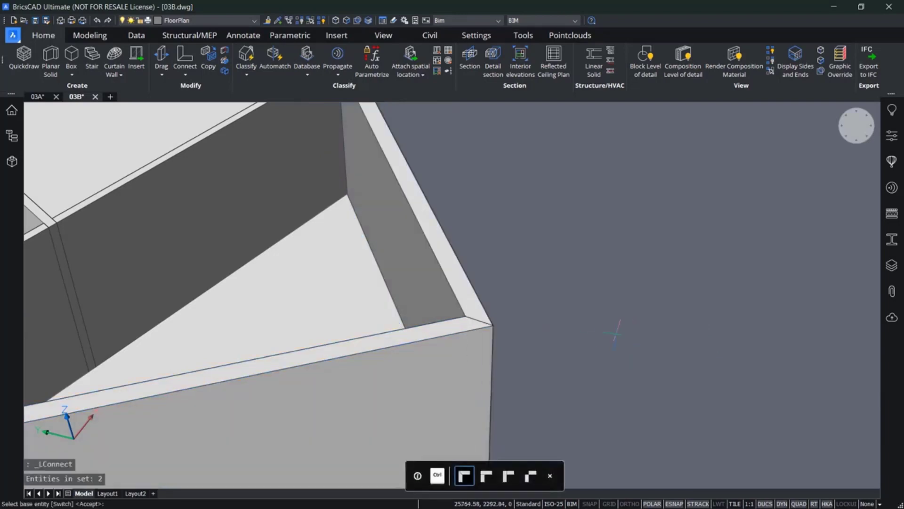
scroll(483, 325, up, 3)
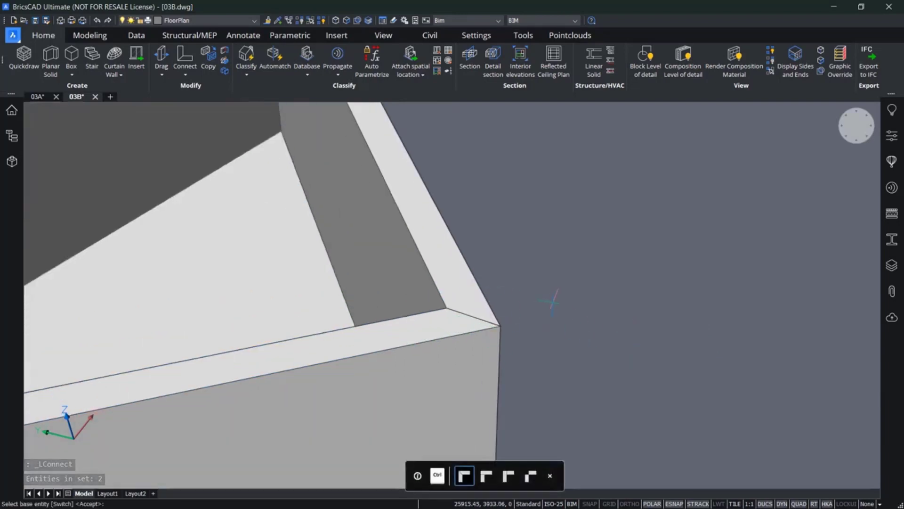
key(ctrl)
key(ctrl)
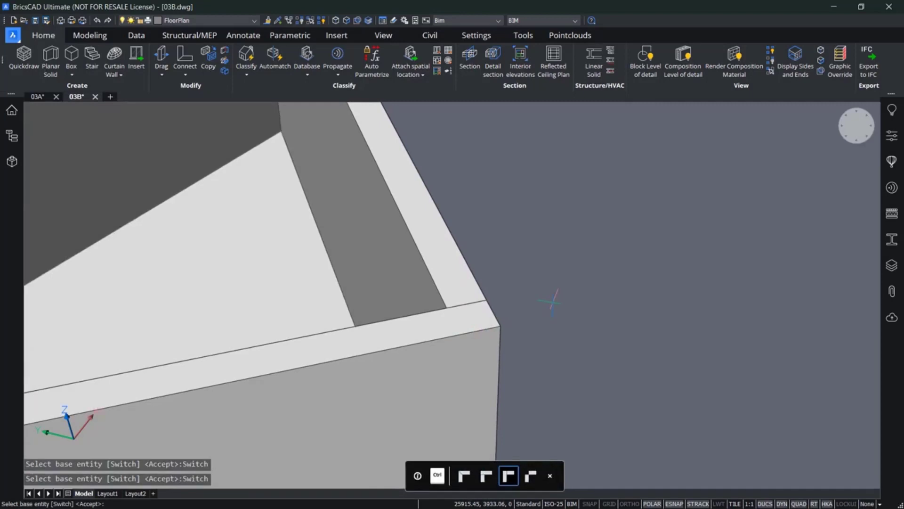
key(ctrl)
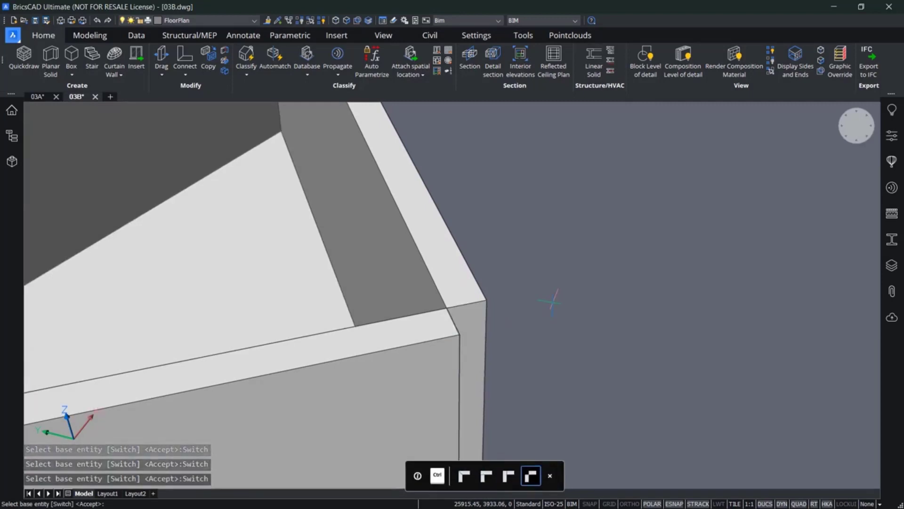
key(ctrl)
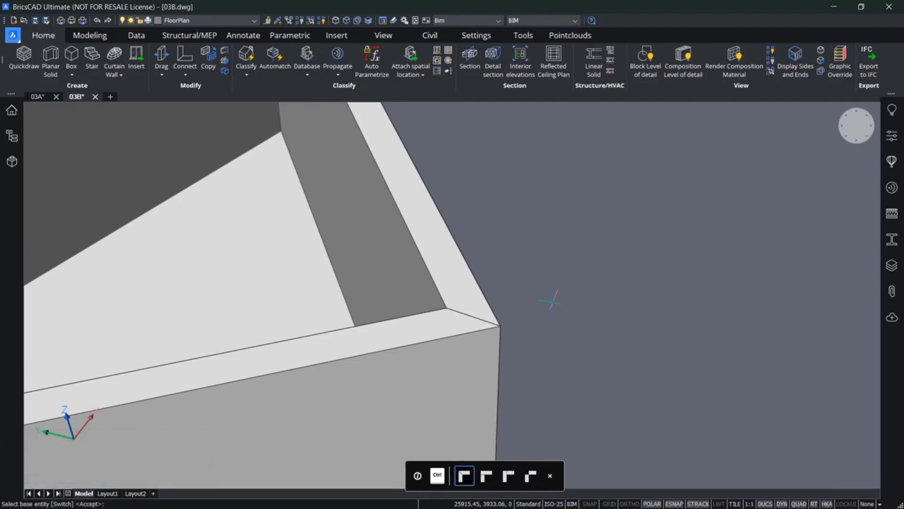
scroll(553, 303, down, 2)
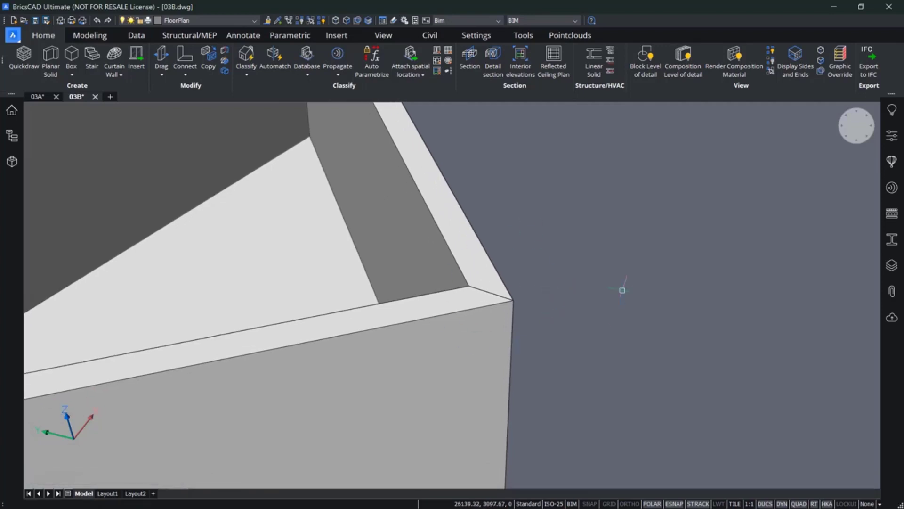
Copy all walls and the floor slab from the mitred corner's bottom point to its top point, creating a second storey
scroll(622, 290, down, 4)
middle_drag(363, 271, 435, 326)
shift+middle_drag(435, 326, 324, 315)
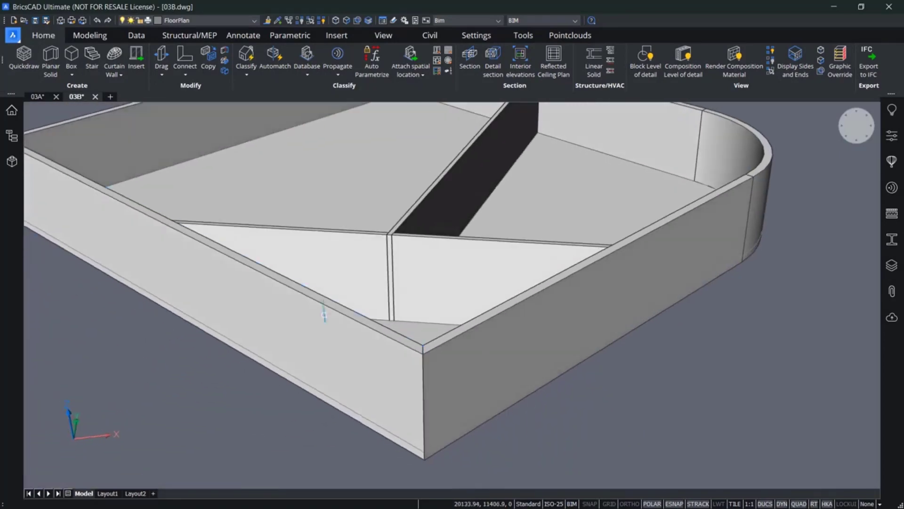
scroll(325, 314, down, 5)
shift+middle_drag(323, 364, 436, 319)
click(739, 320)
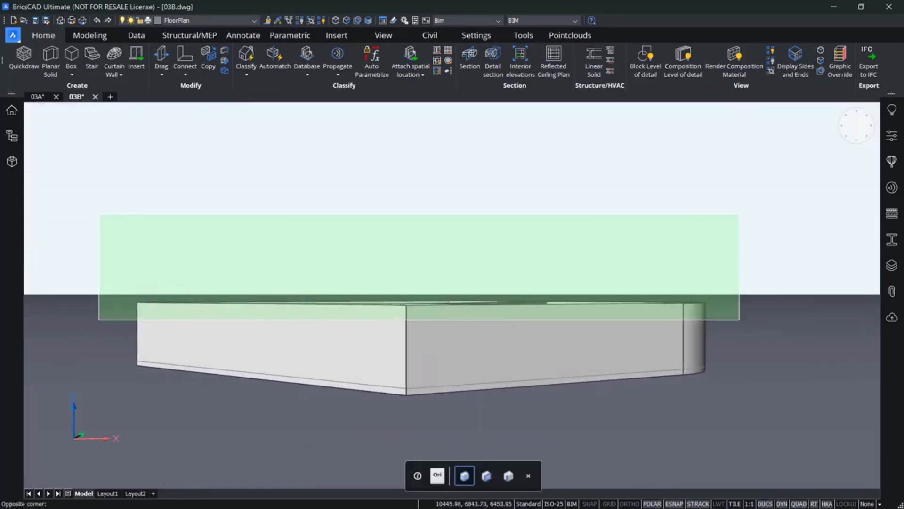
click(99, 215)
shift+middle_drag(510, 247, 477, 277)
middle_drag(470, 333, 466, 304)
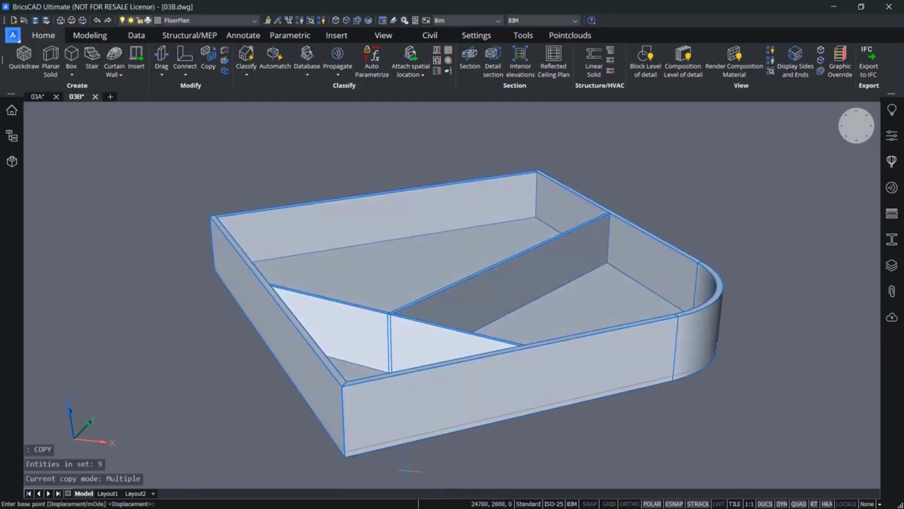
click(345, 457)
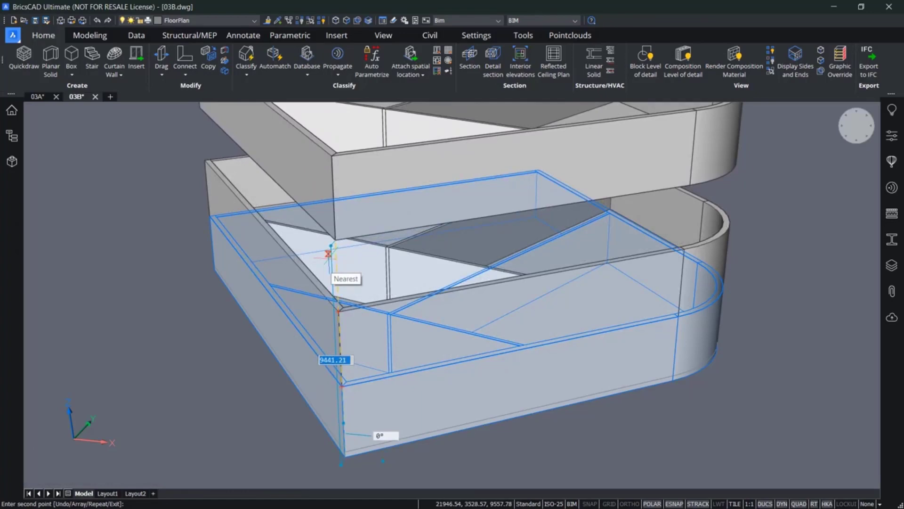
Use Copy's Repeat option to stack further copies of the storey straight up from the corner, making the building five storeys high
key(Return)
scroll(328, 255, down, 2)
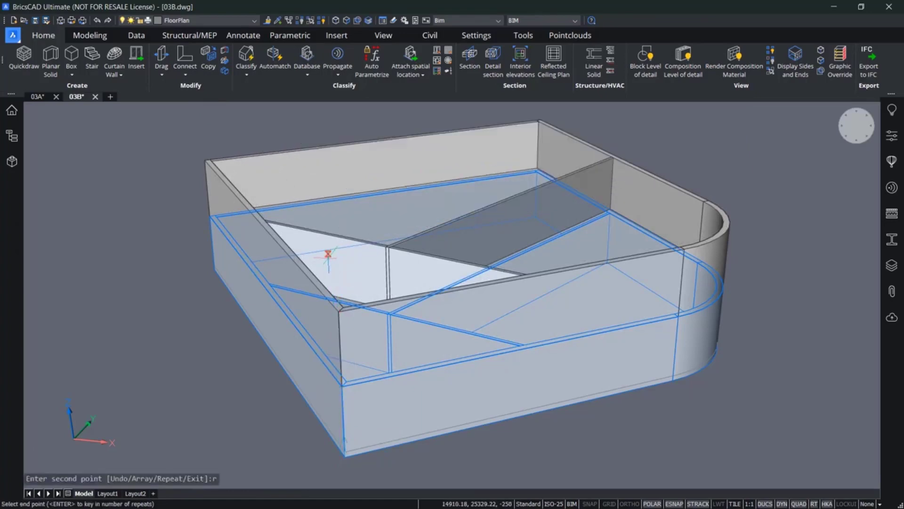
scroll(318, 205, down, 2)
middle_drag(324, 211, 352, 343)
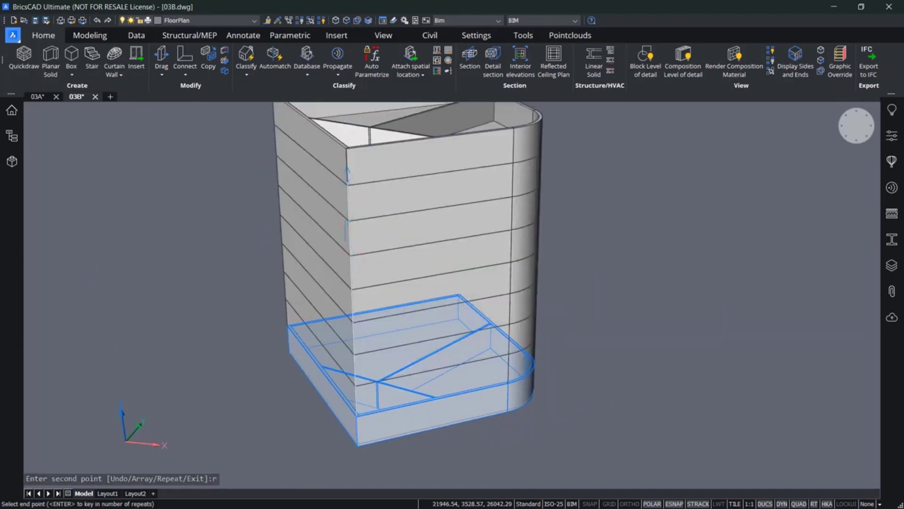
shift+middle_drag(347, 168, 354, 207)
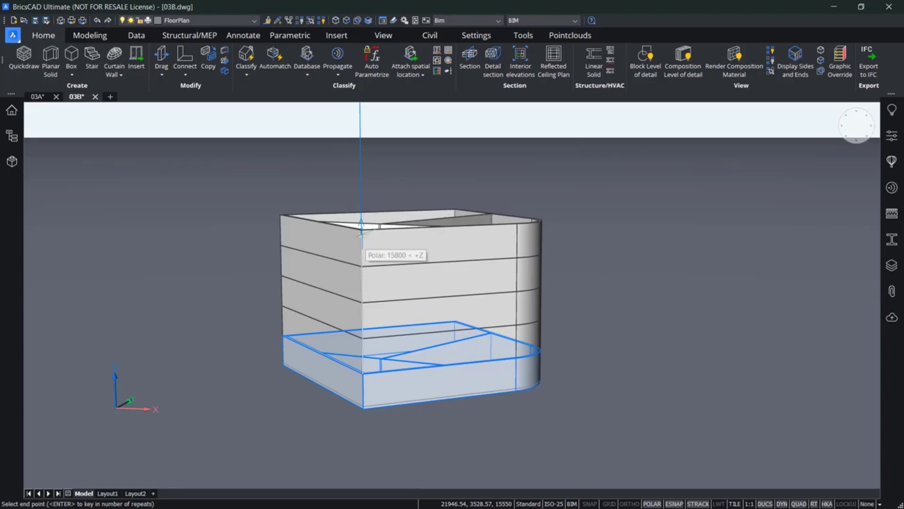
click(370, 225)
shift+middle_drag(608, 303, 564, 295)
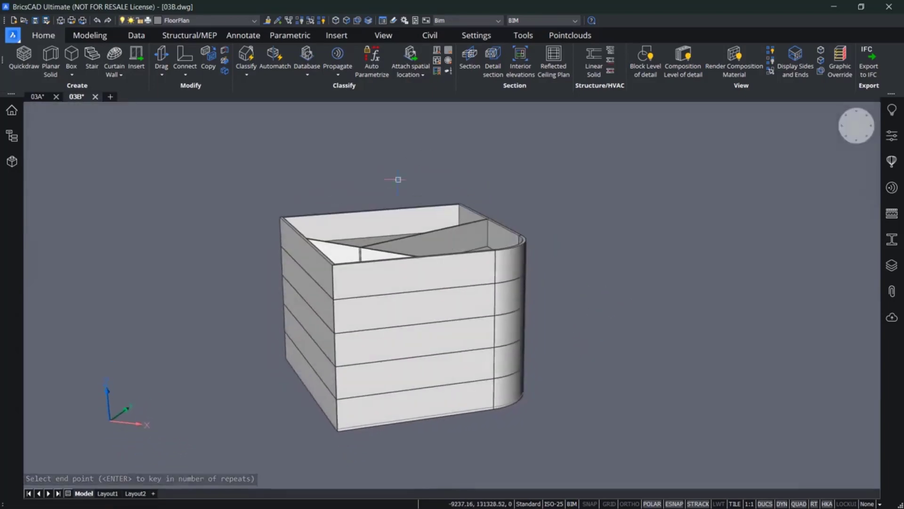
Copy the top storey's outer walls and floor slab from its front corner's bottom point to its top point, omitting the interior walls
shift+middle_drag(440, 368, 416, 385)
scroll(440, 351, up, 3)
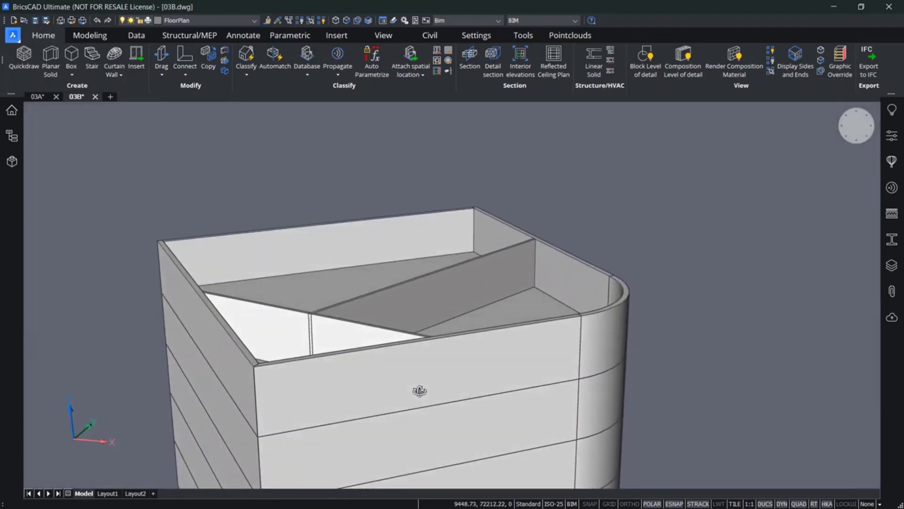
click(242, 352)
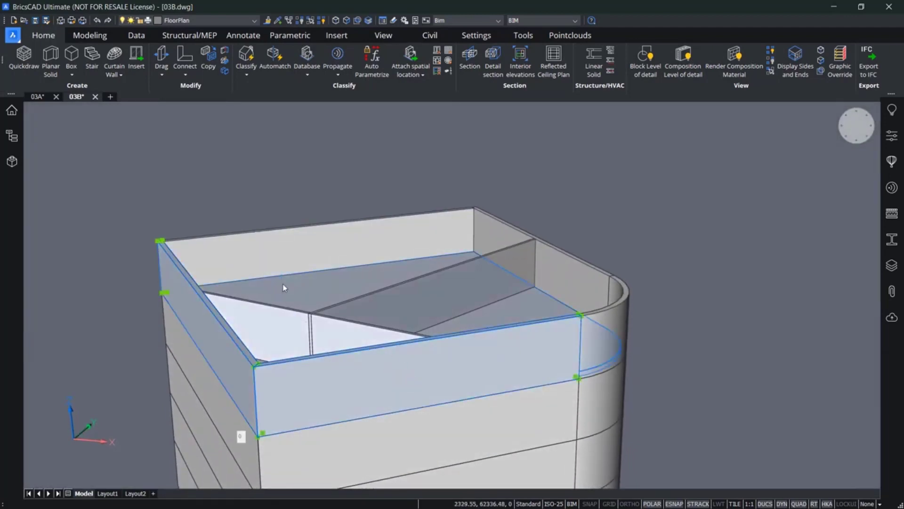
click(426, 236)
click(591, 283)
click(619, 307)
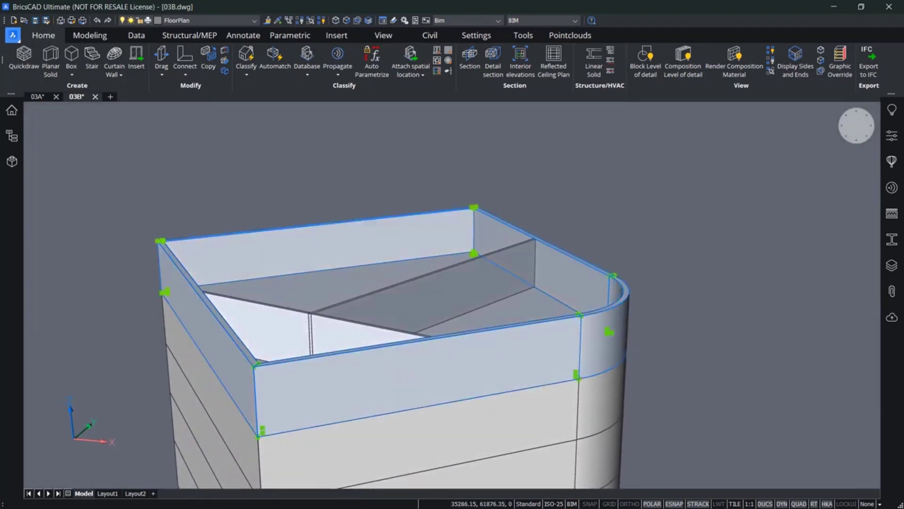
middle_drag(675, 331, 736, 301)
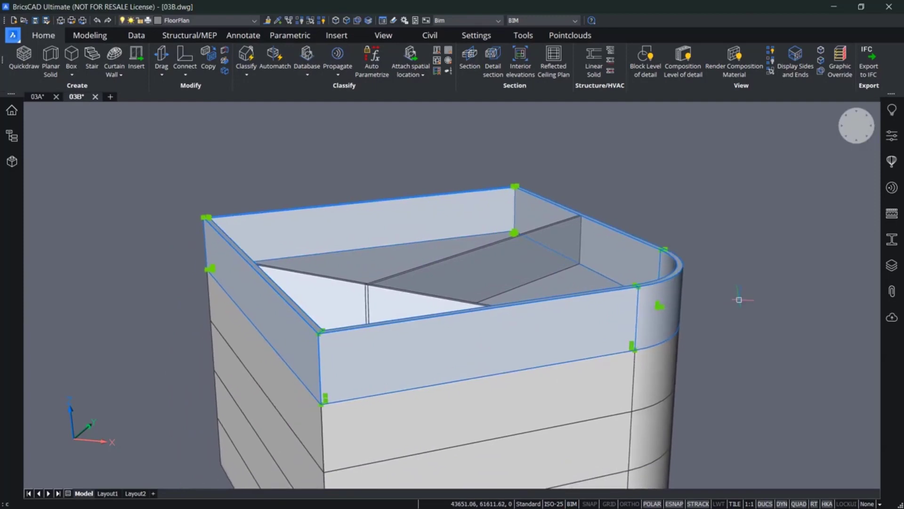
key(Return)
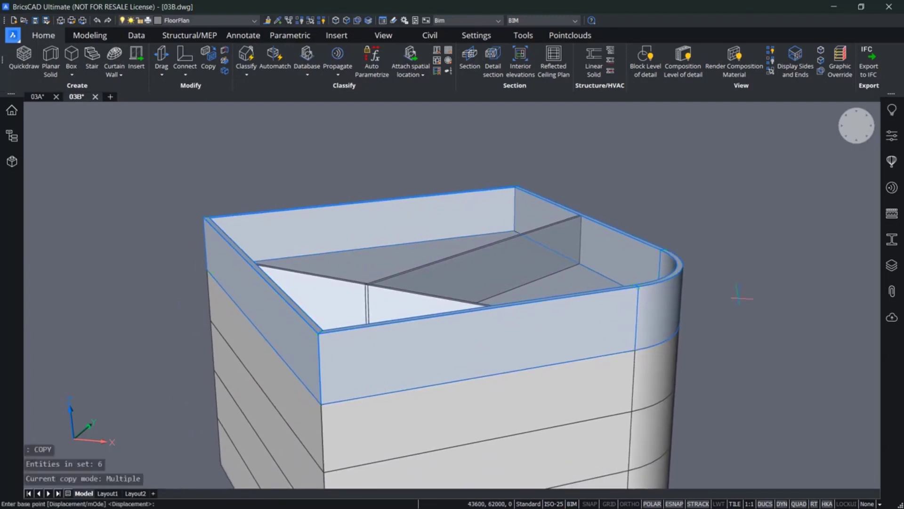
click(320, 404)
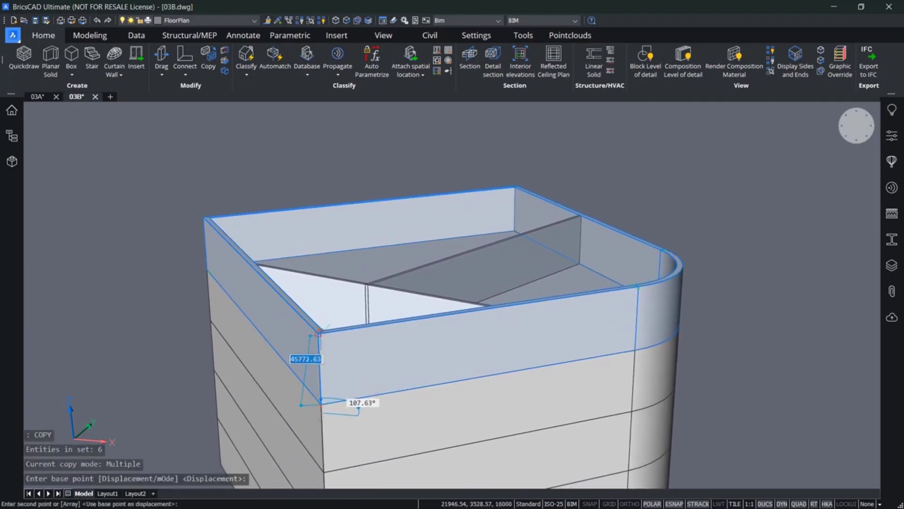
click(320, 332)
key(Escape)
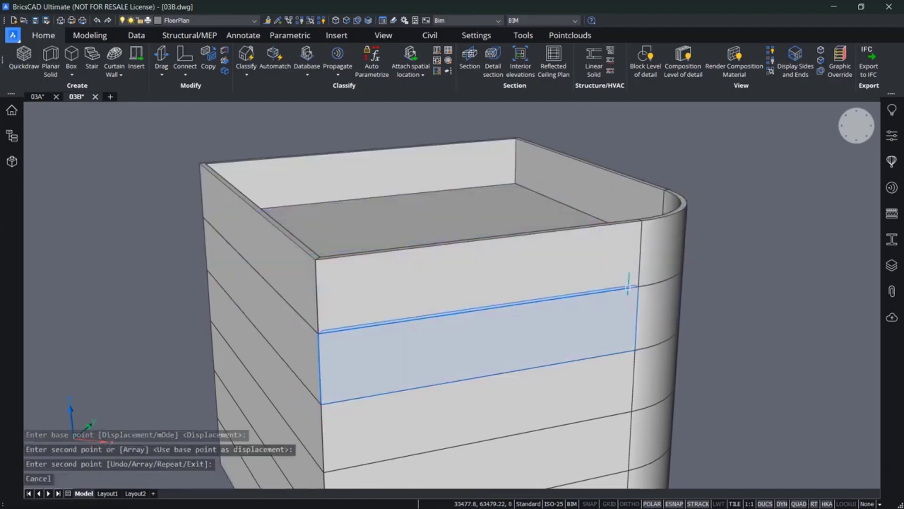
shift+middle_drag(530, 248, 365, 301)
scroll(364, 347, up, 5)
scroll(363, 298, down, 2)
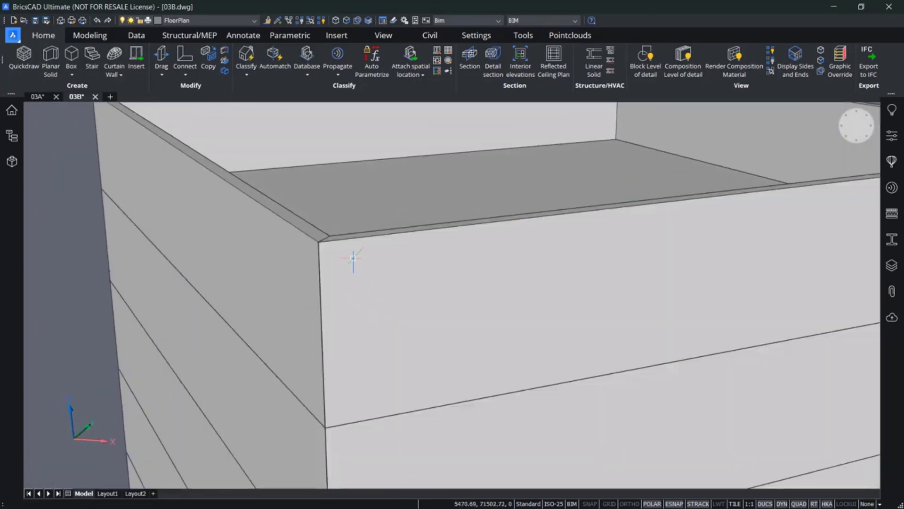
shift+middle_drag(348, 250, 331, 269)
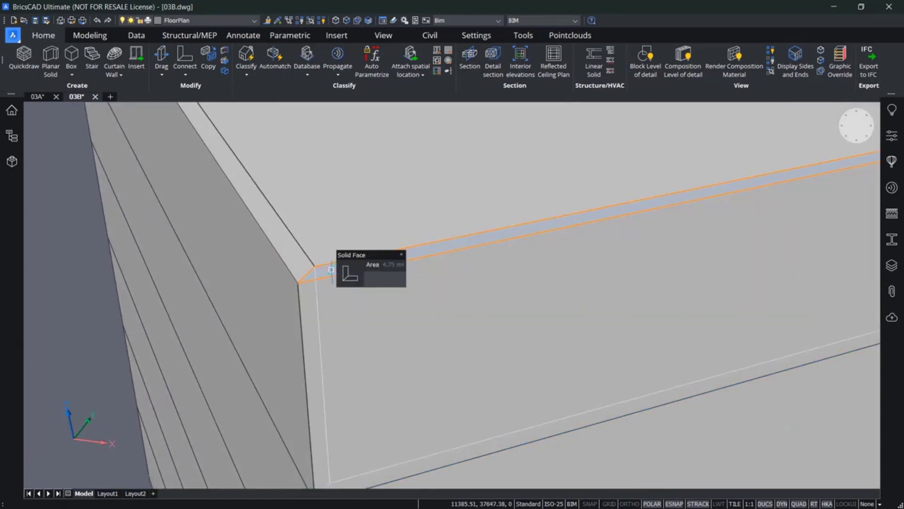
mouse_move(343, 276)
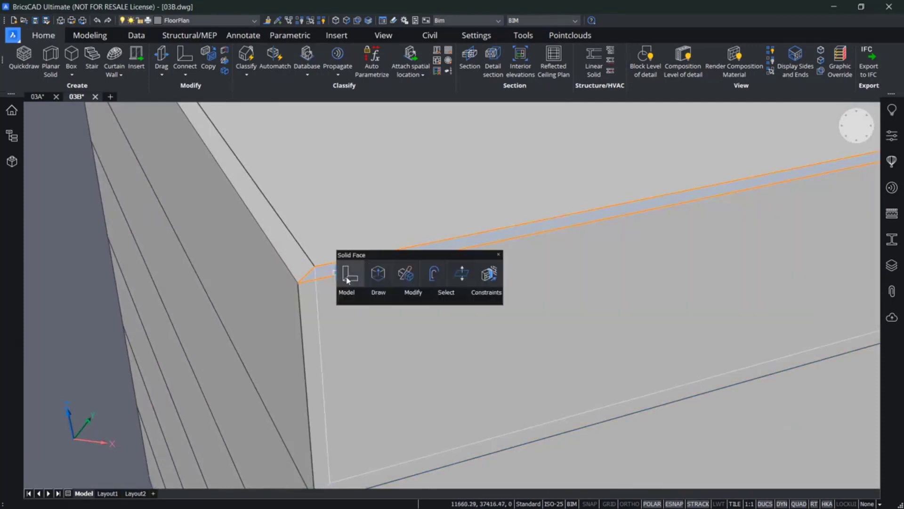
mouse_move(448, 296)
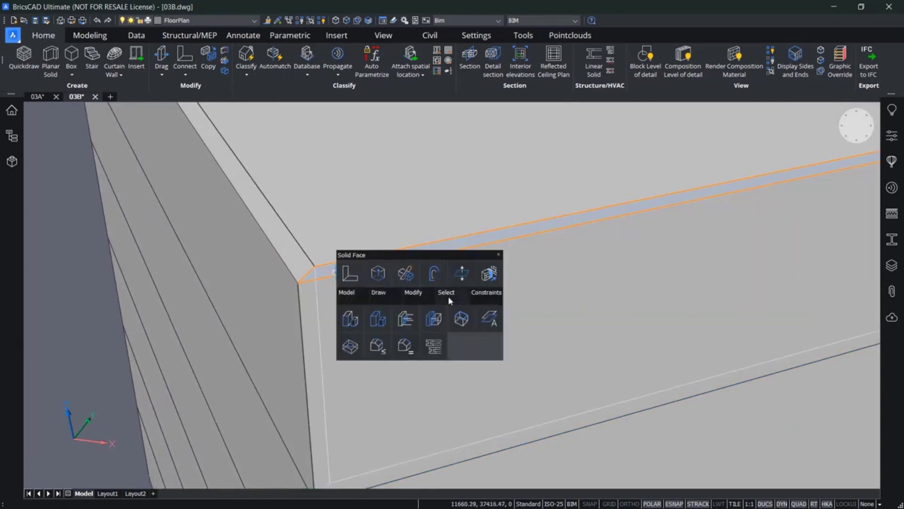
click(351, 320)
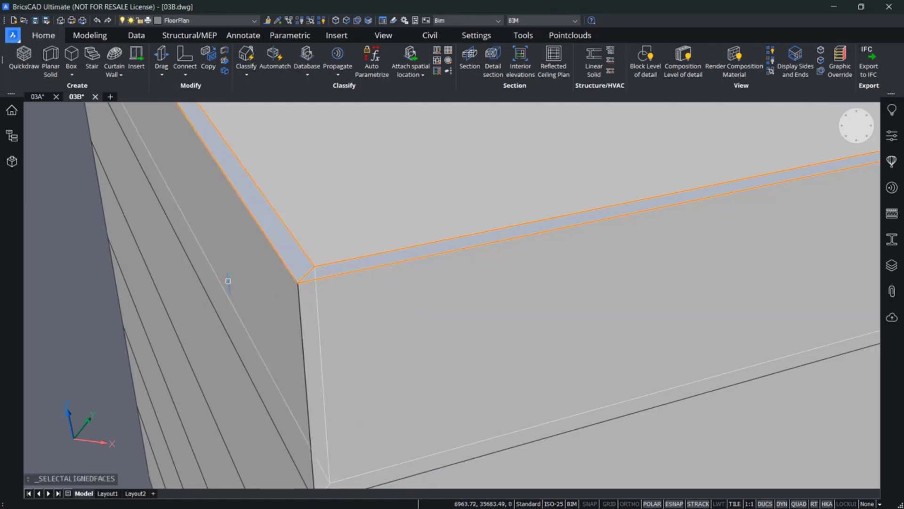
Select all aligned top faces of the uppermost outer walls and push them down with Push/Pull to form a low roof parapet
scroll(67, 270, down, 4)
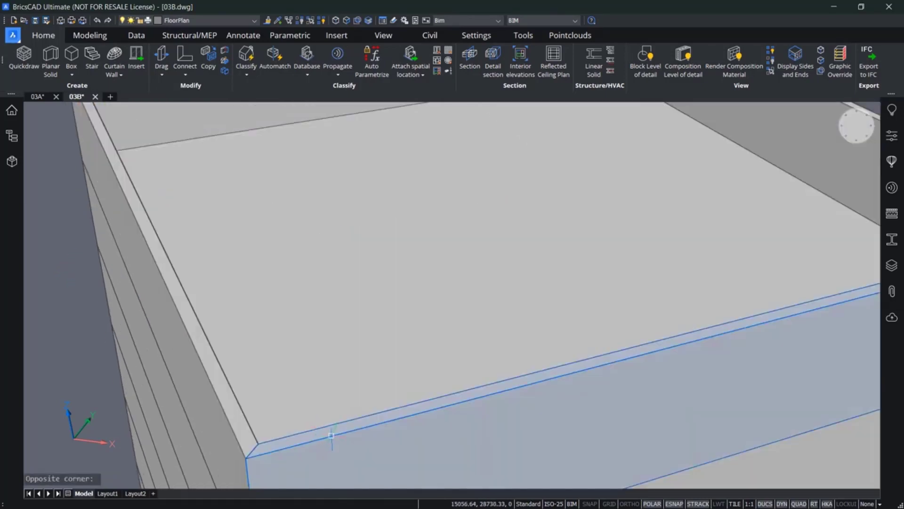
key(Tab)
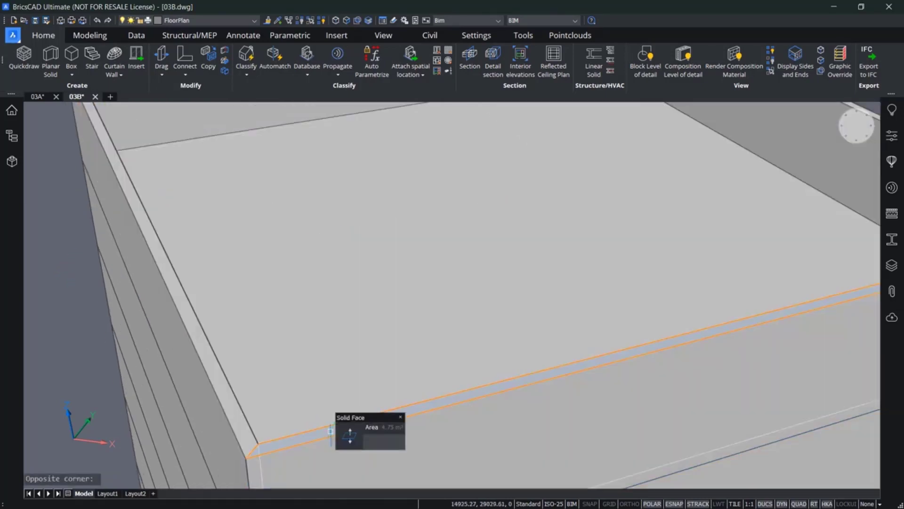
mouse_move(354, 436)
click(446, 437)
scroll(390, 327, down, 2)
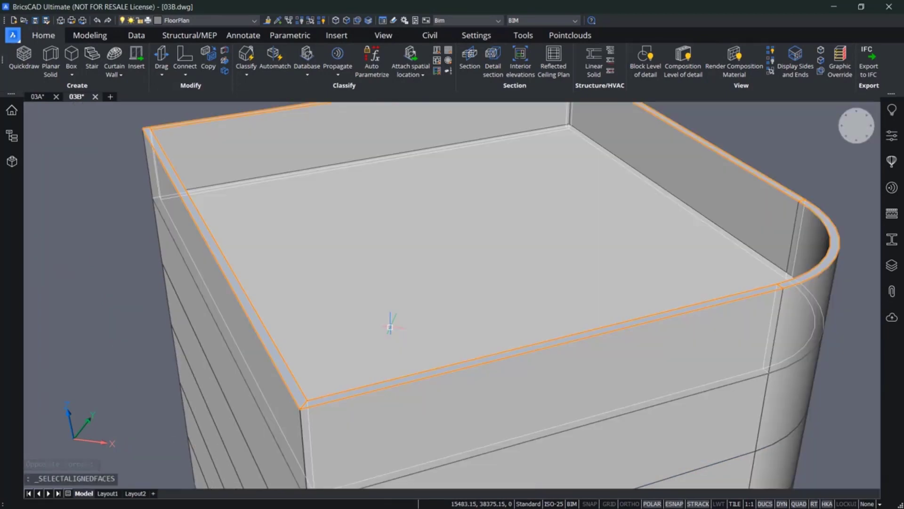
scroll(137, 286, down, 2)
middle_drag(137, 285, 176, 300)
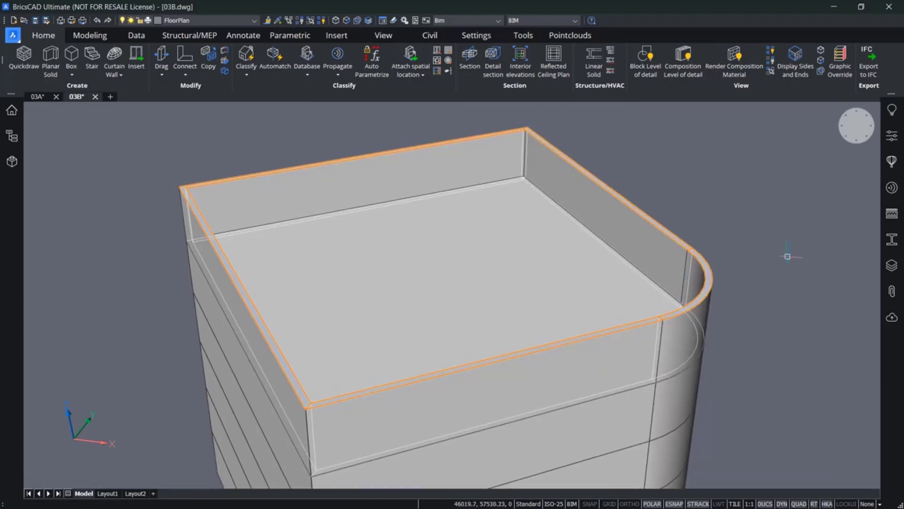
mouse_move(714, 149)
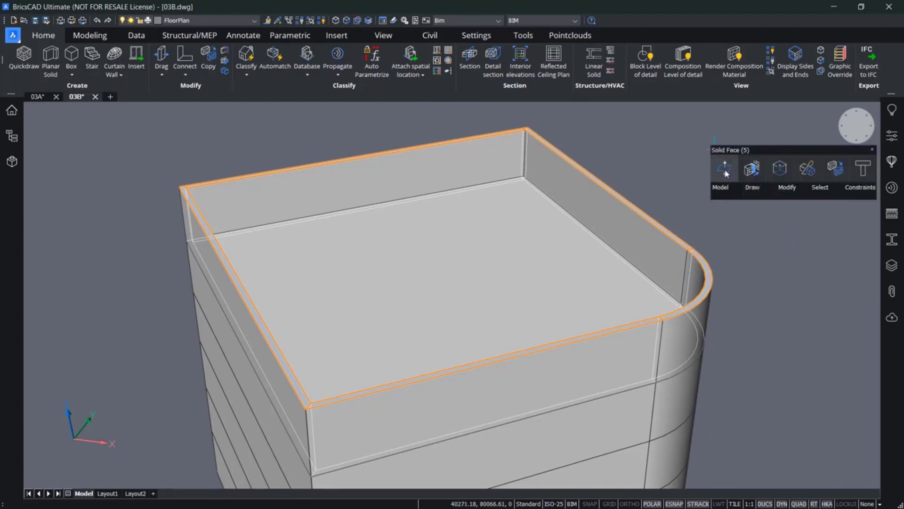
click(724, 174)
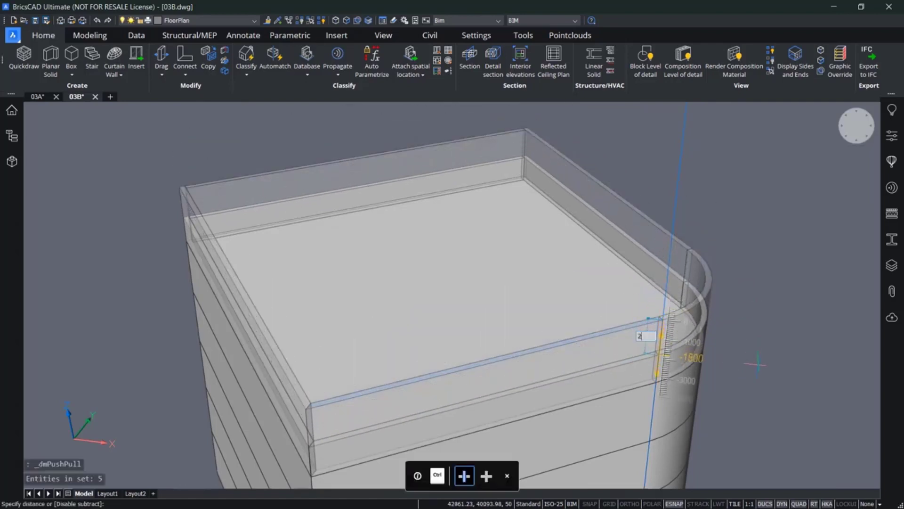
key(Return)
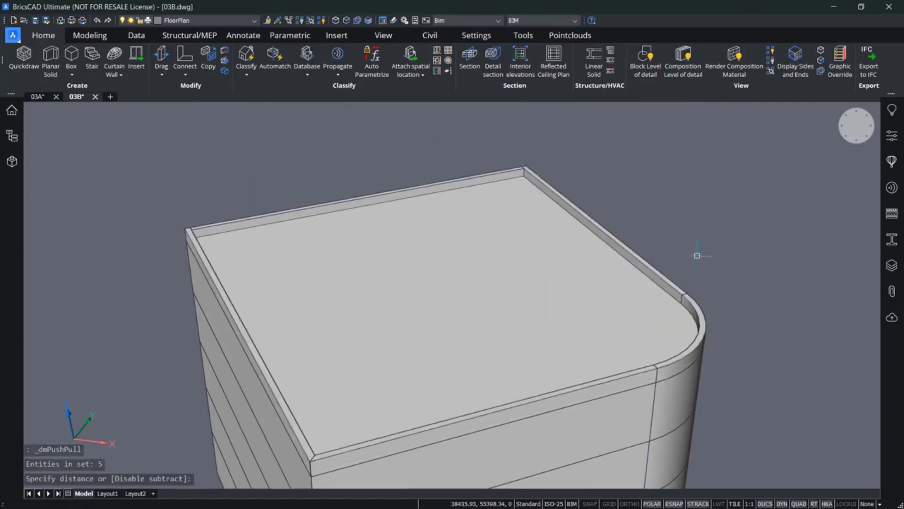
Examine the properties of two front outer walls and the roof slab for classification data
middle_drag(714, 224, 712, 175)
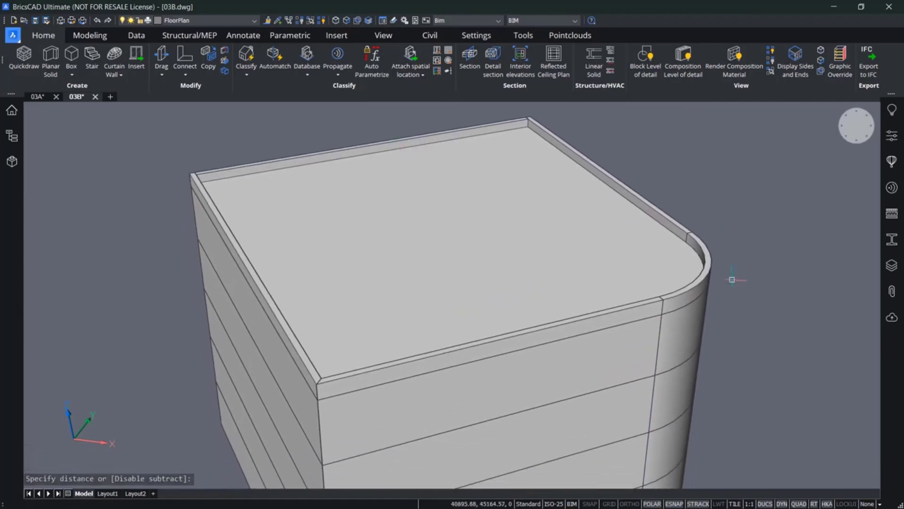
middle_drag(767, 178, 725, 243)
scroll(798, 285, down, 2)
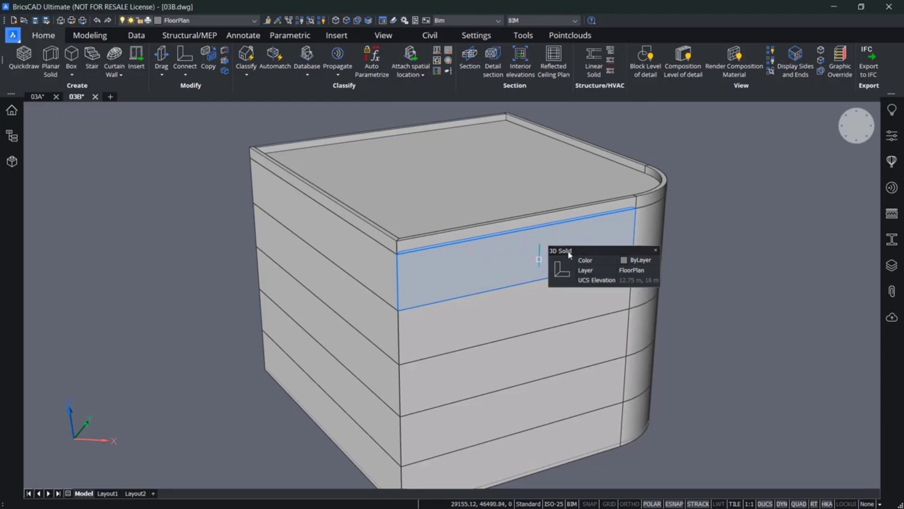
click(894, 137)
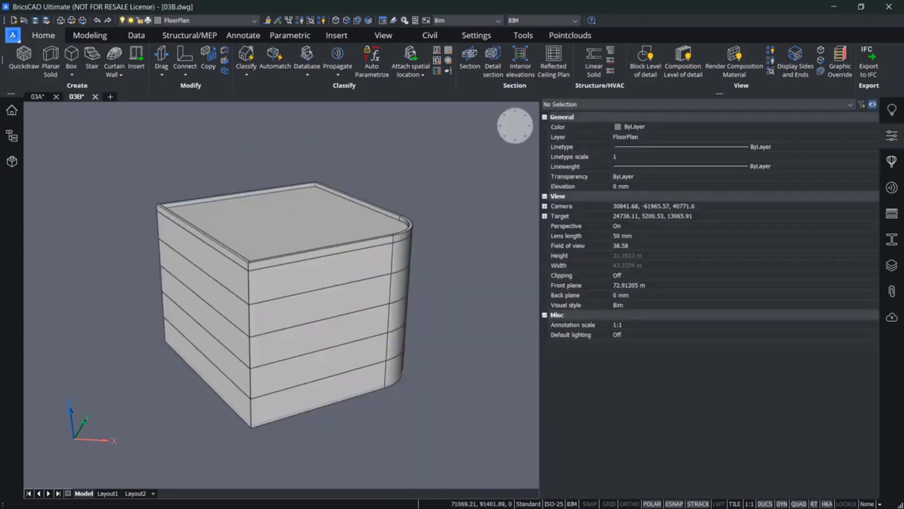
drag(539, 275, 715, 264)
click(445, 270)
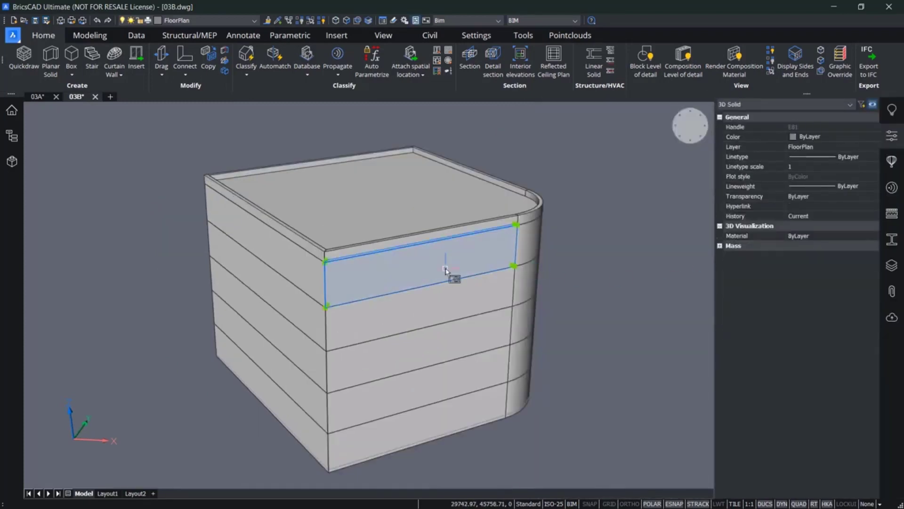
key(Escape)
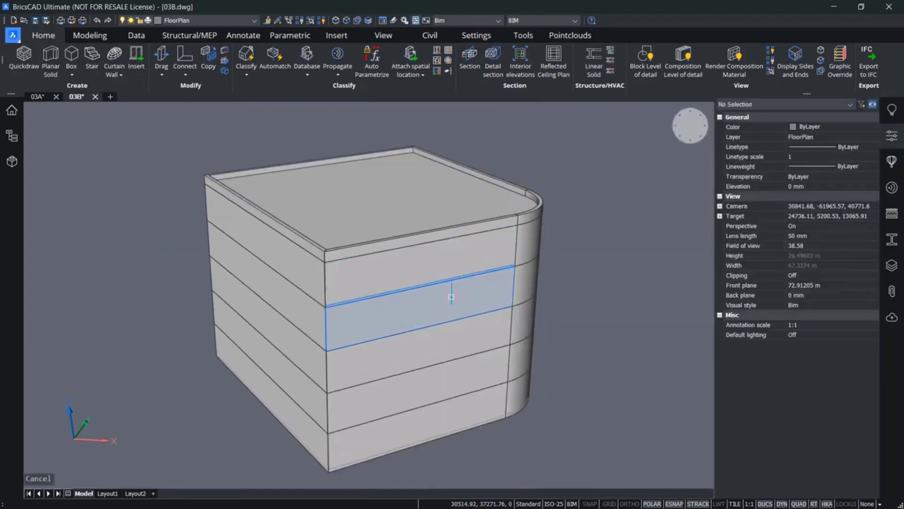
click(451, 294)
key(Escape)
click(421, 195)
key(Escape)
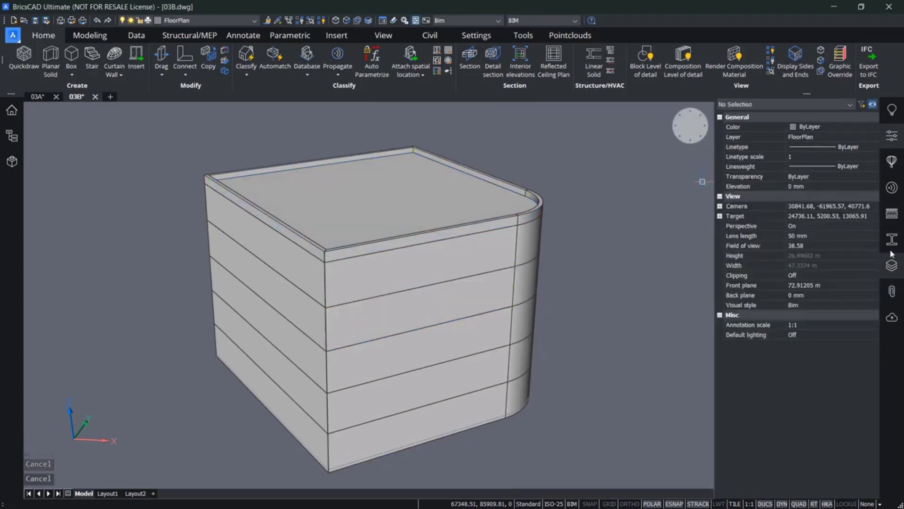
click(891, 136)
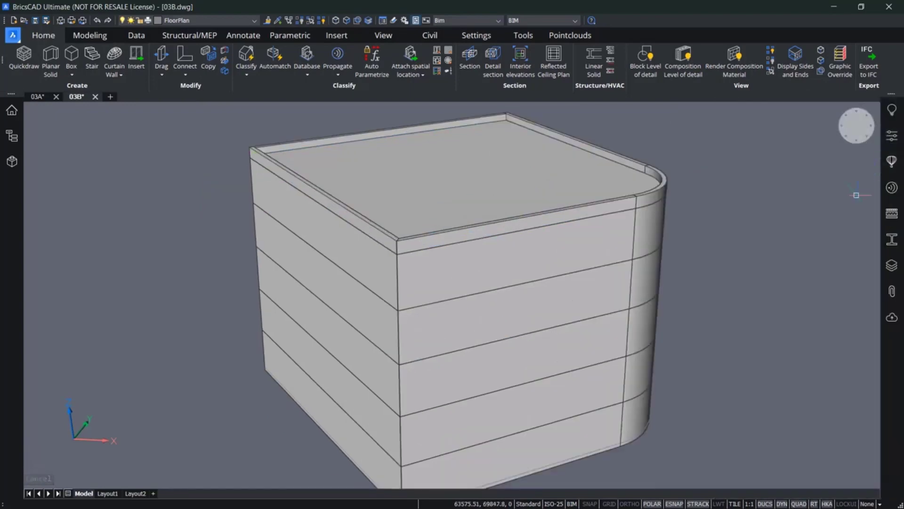
Bimify the entire drawing with auto-classification, profiles and spatial locations on, and space and section creation off
middle_drag(758, 239, 761, 233)
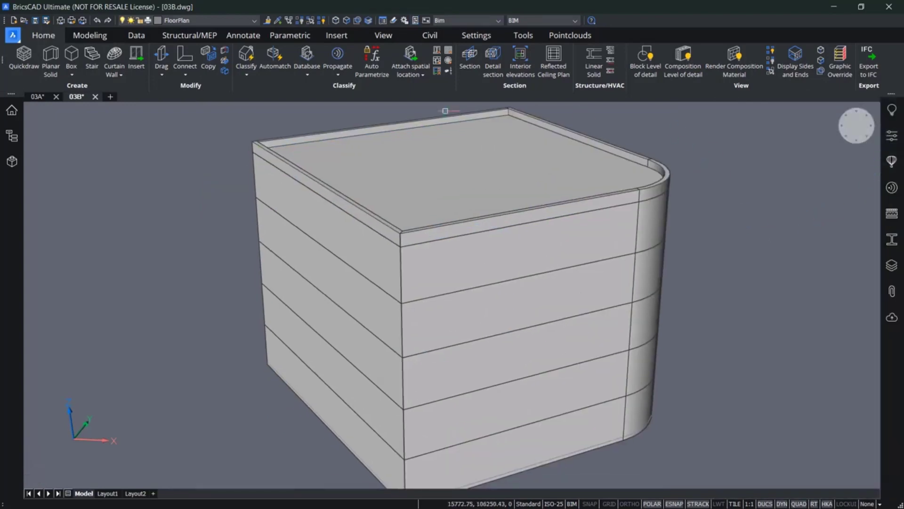
click(247, 74)
click(266, 90)
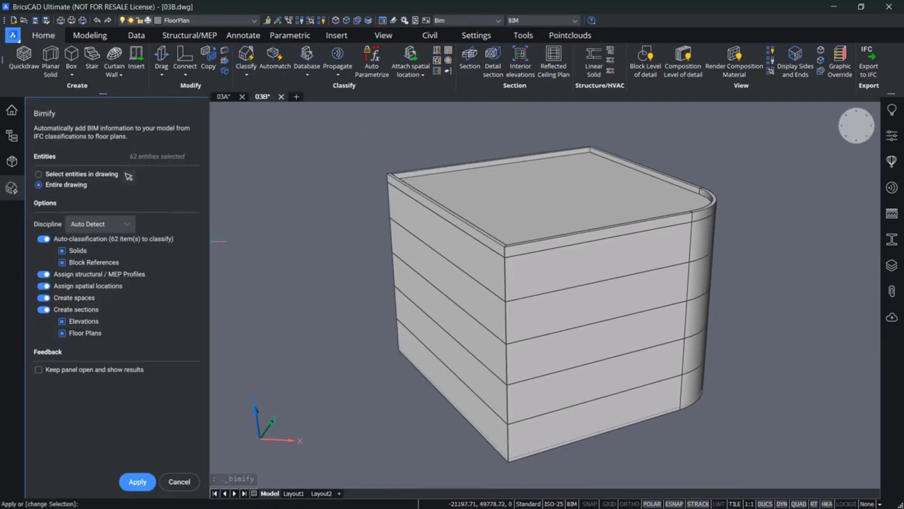
click(44, 298)
click(44, 310)
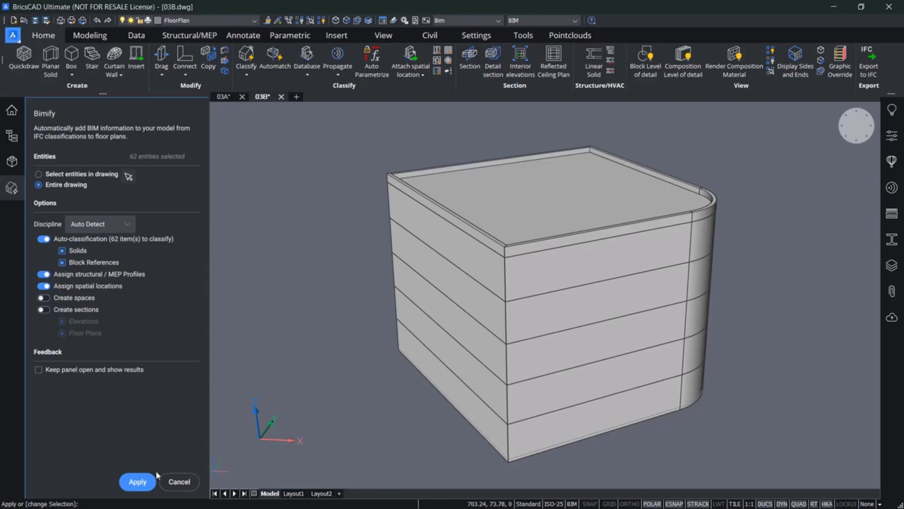
click(146, 483)
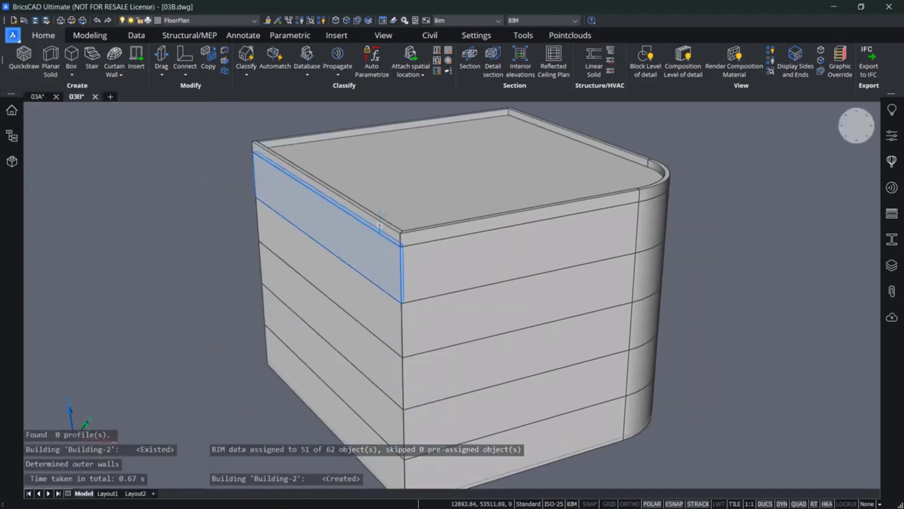
mouse_move(447, 246)
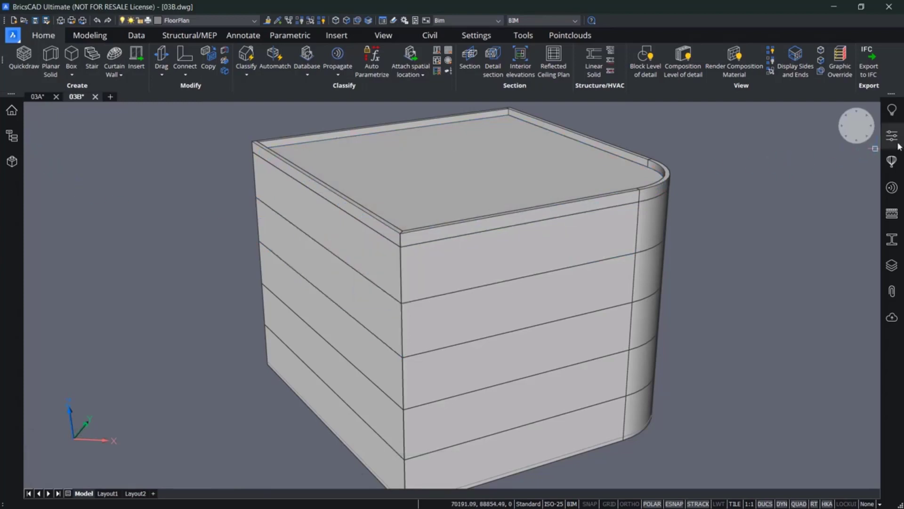
Examine Building-2's spatial breakdown in the model structure, highlighting the elements of Floor 2 and Floor 3 in turn
click(12, 137)
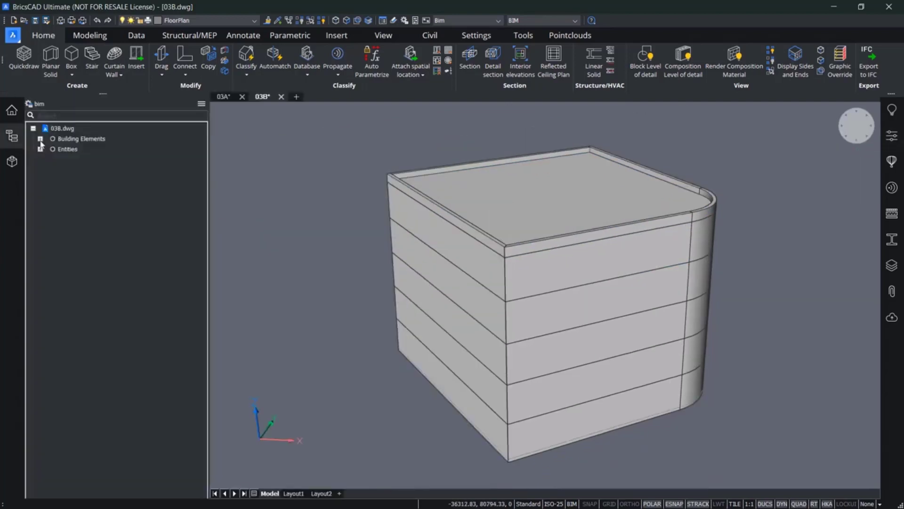
click(40, 139)
click(48, 149)
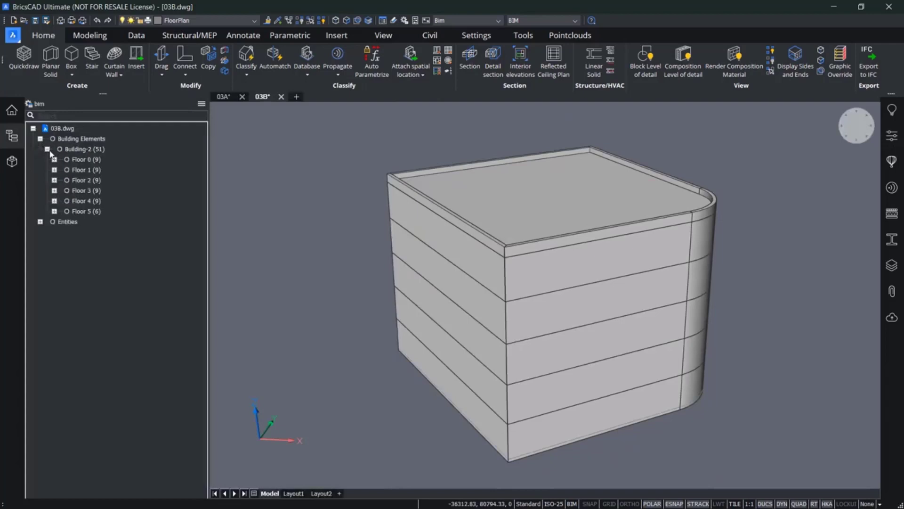
click(85, 180)
click(84, 193)
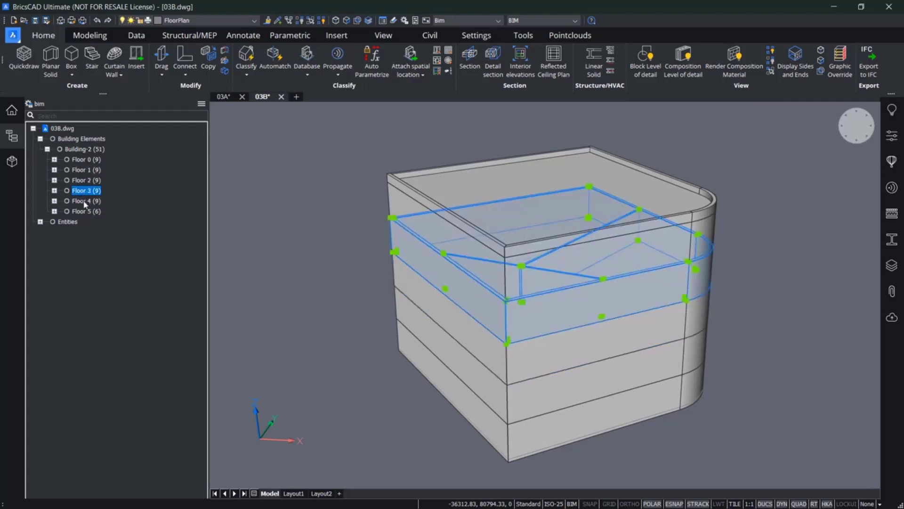
Examine Floor 3's element types in the structure, highlight only its walls, and clear the selection with the structure view closed
click(54, 190)
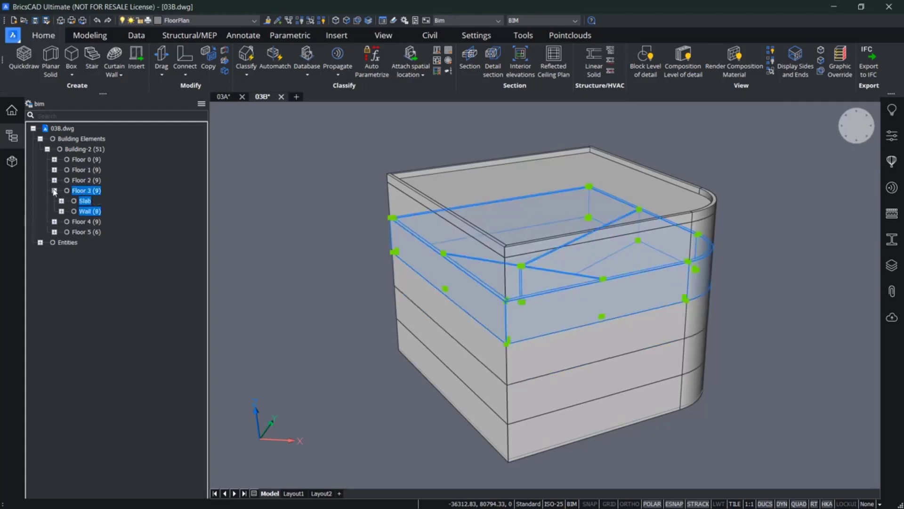
click(88, 211)
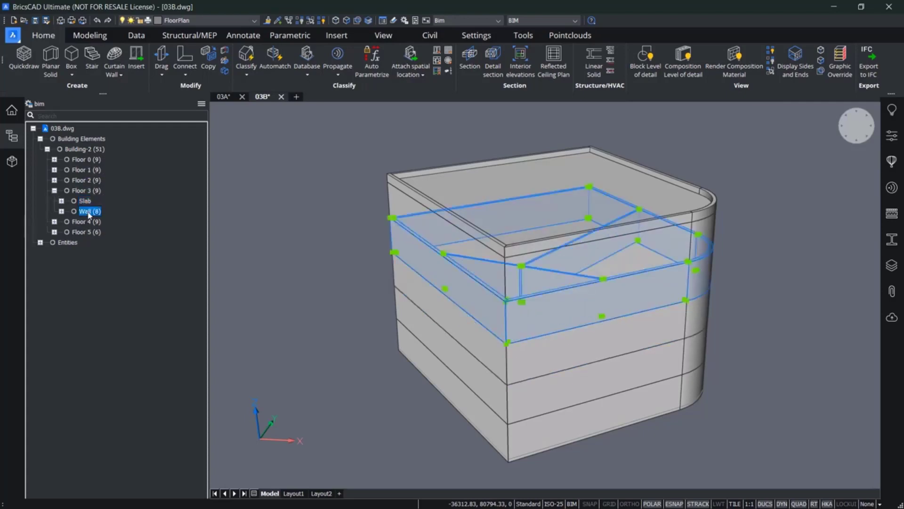
click(12, 136)
click(170, 188)
key(Escape)
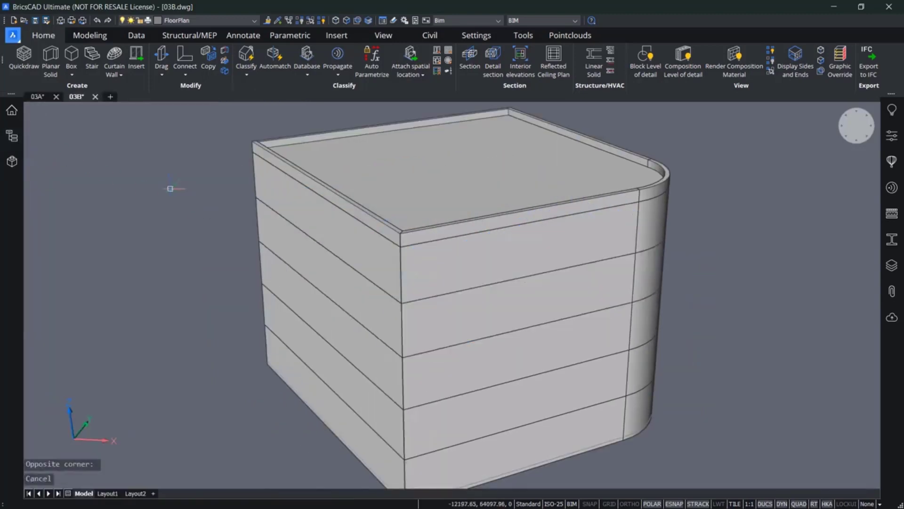
scroll(170, 188, down, 2)
middle_drag(171, 188, 228, 202)
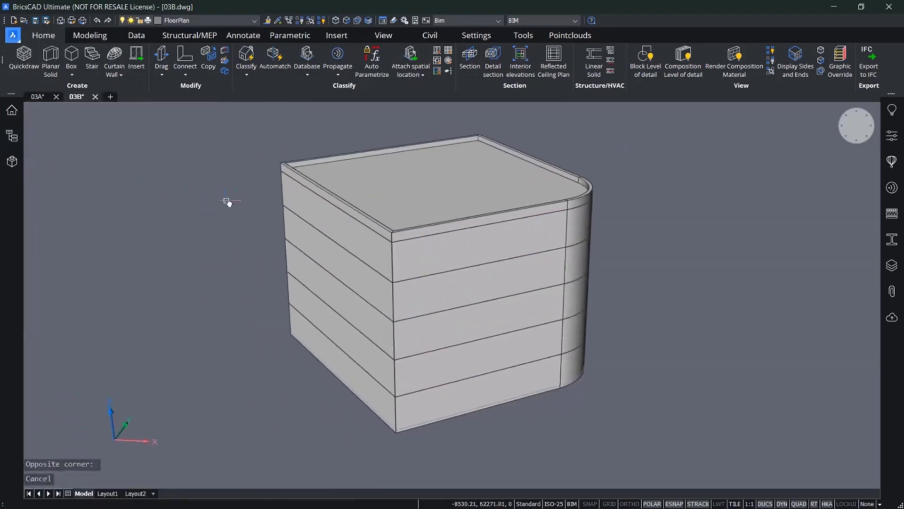